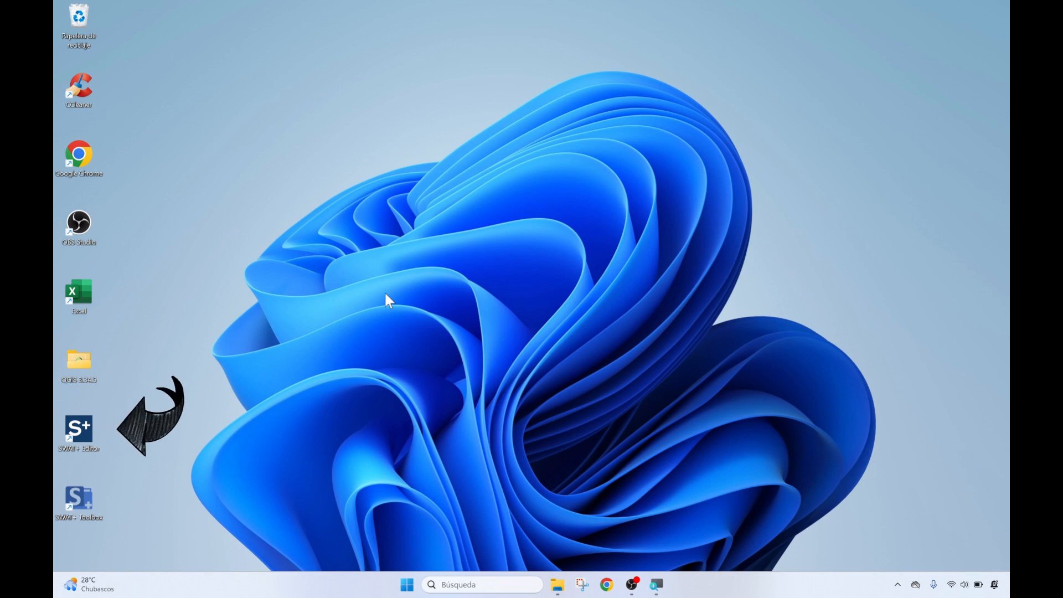
Start SWAT+ Editor, enter the SWAT+ inputs section, and view the Weather Generator and Weather Stations tables
double_click(87, 437)
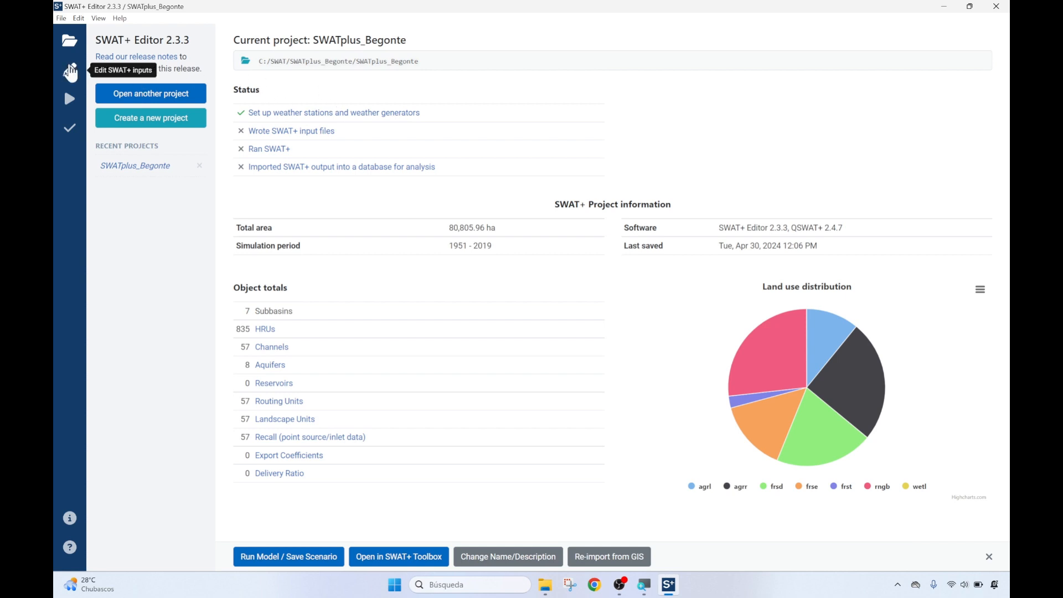
left_click(68, 69)
left_click(130, 51)
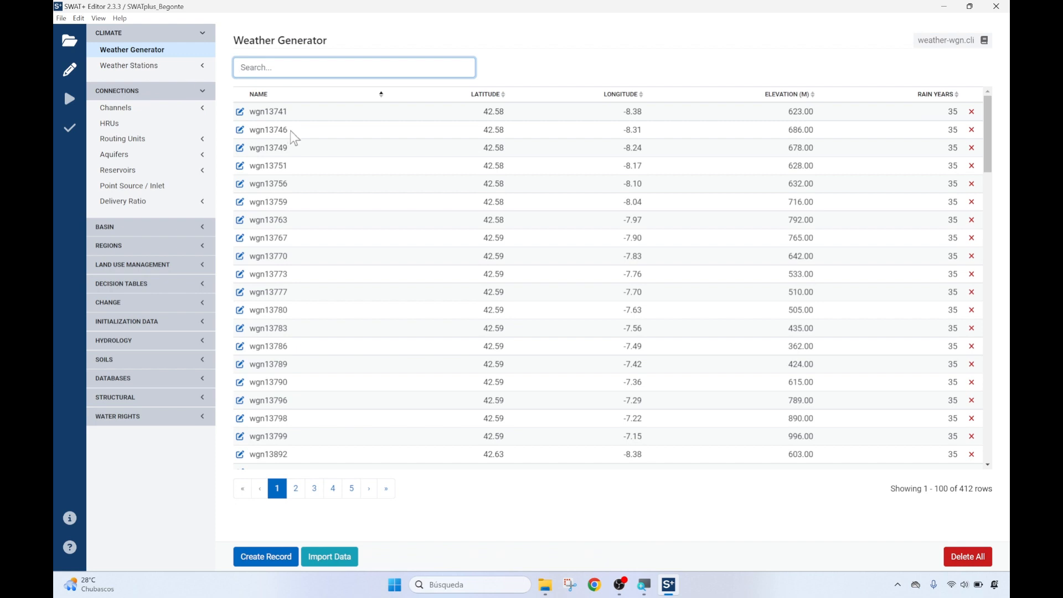
left_click(155, 70)
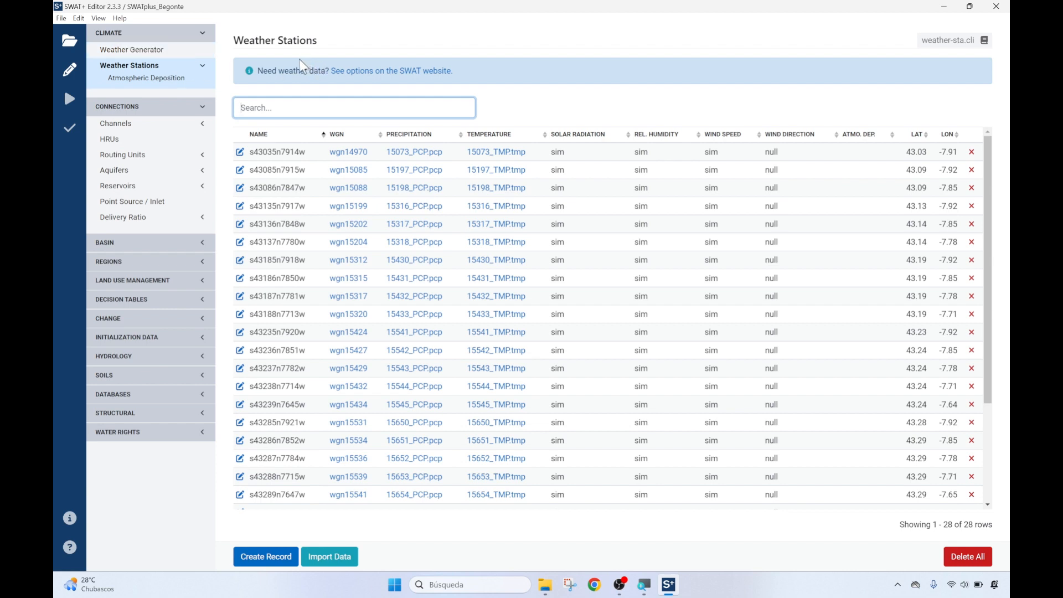
Collapse the Climate inputs and open the Basin Codes page
left_click(201, 35)
left_click(166, 52)
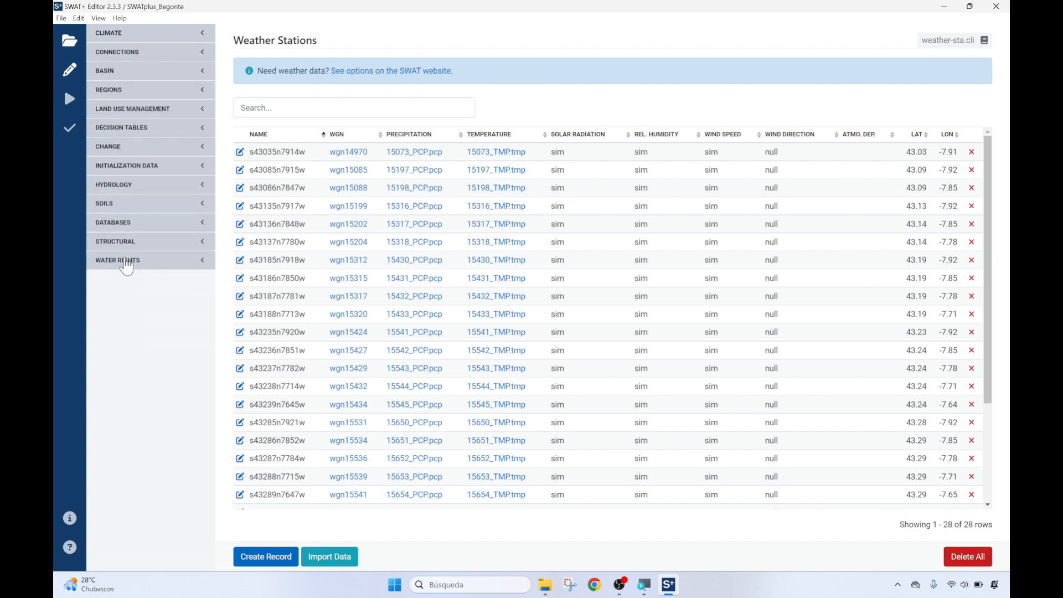
left_click(199, 53)
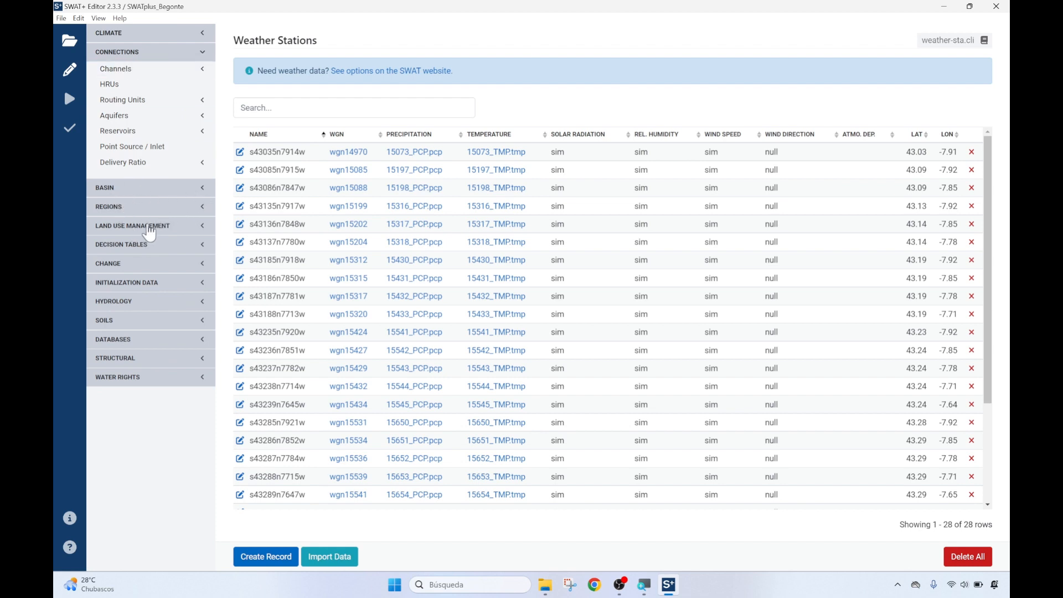
left_click(203, 191)
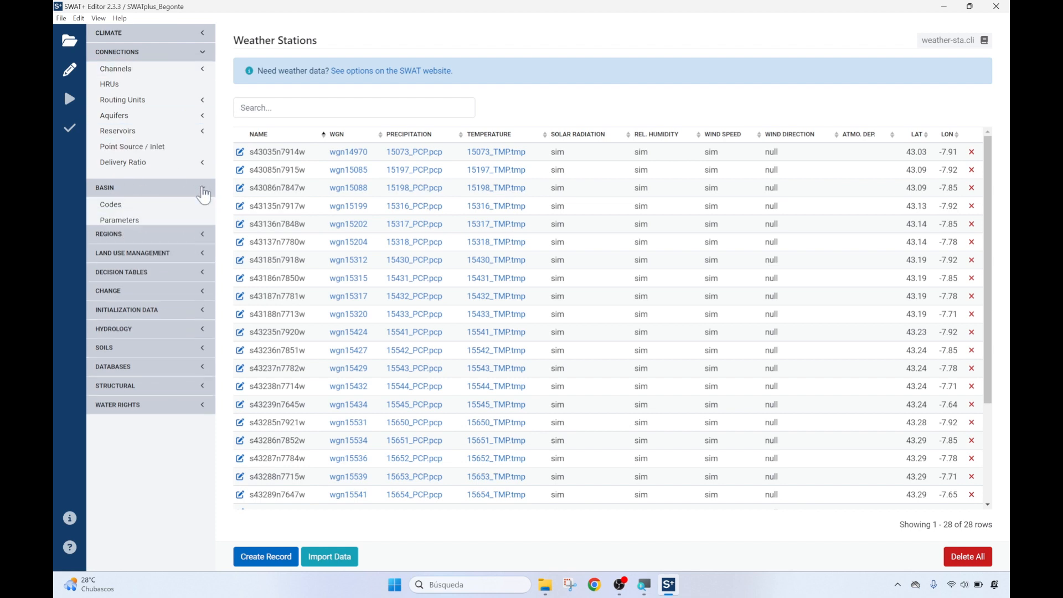
left_click(118, 209)
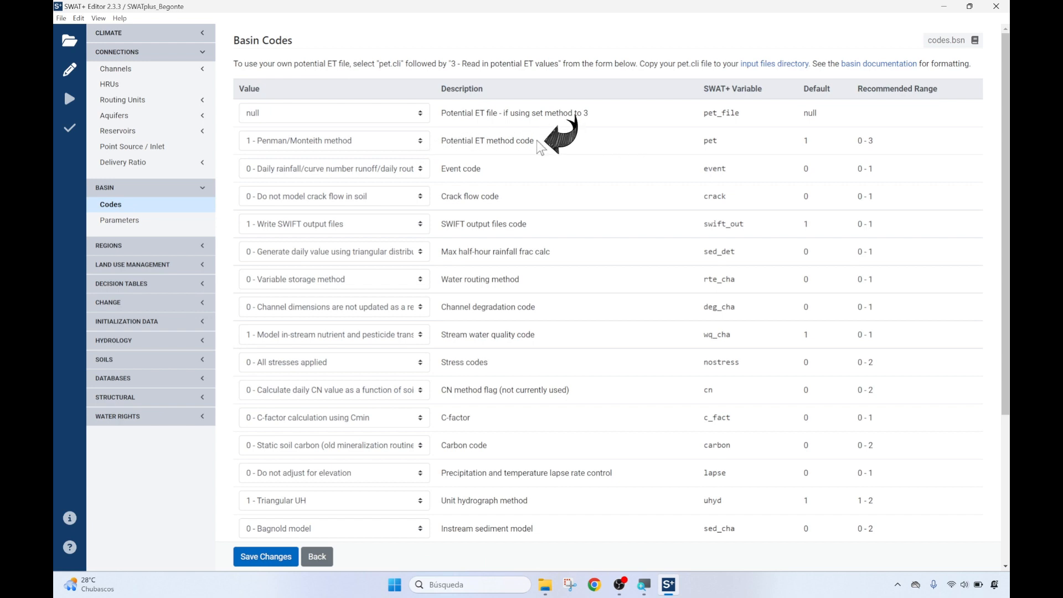
Set the Potential ET method code to 2 - Hargreaves method and save the changes
left_click_drag(535, 140, 441, 146)
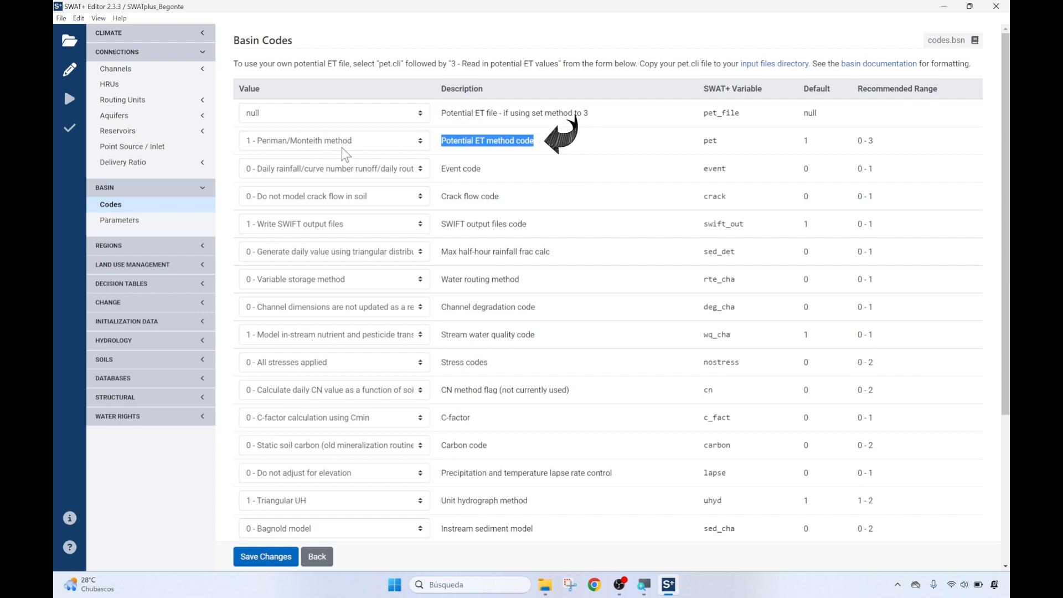
left_click(375, 143)
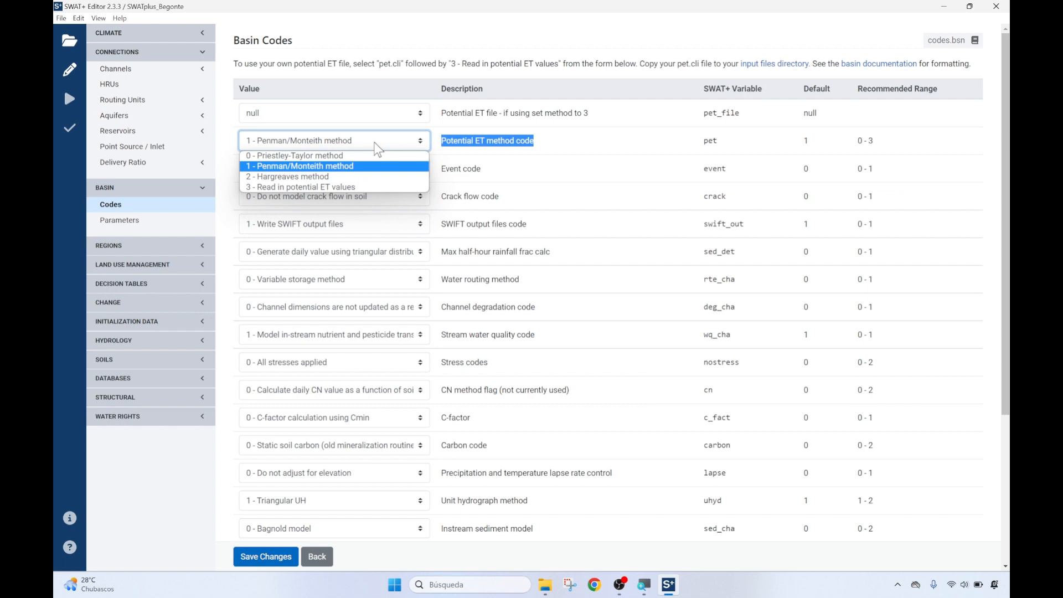
left_click(339, 178)
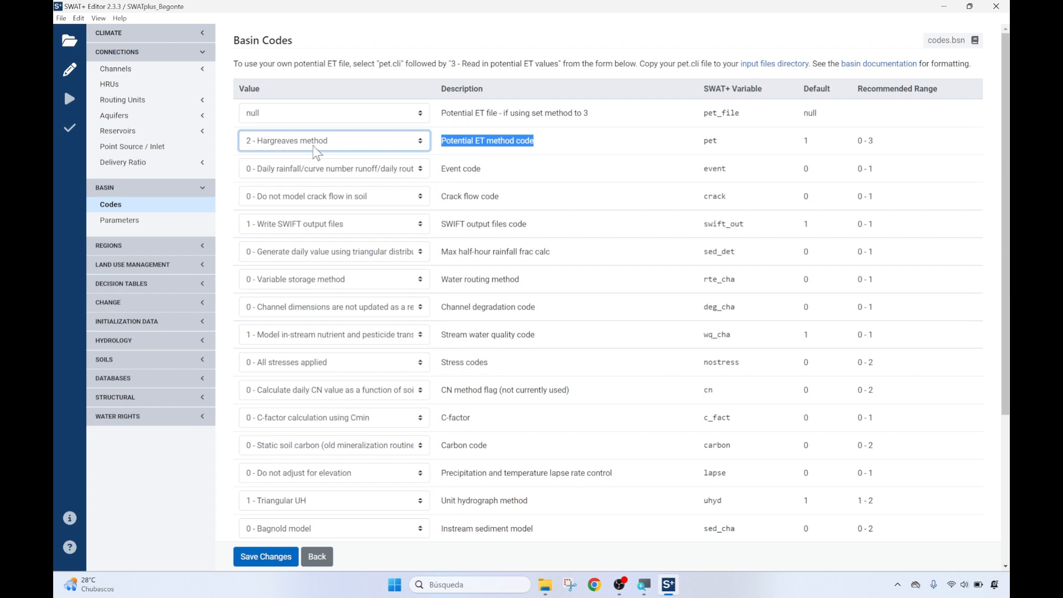
left_click(264, 563)
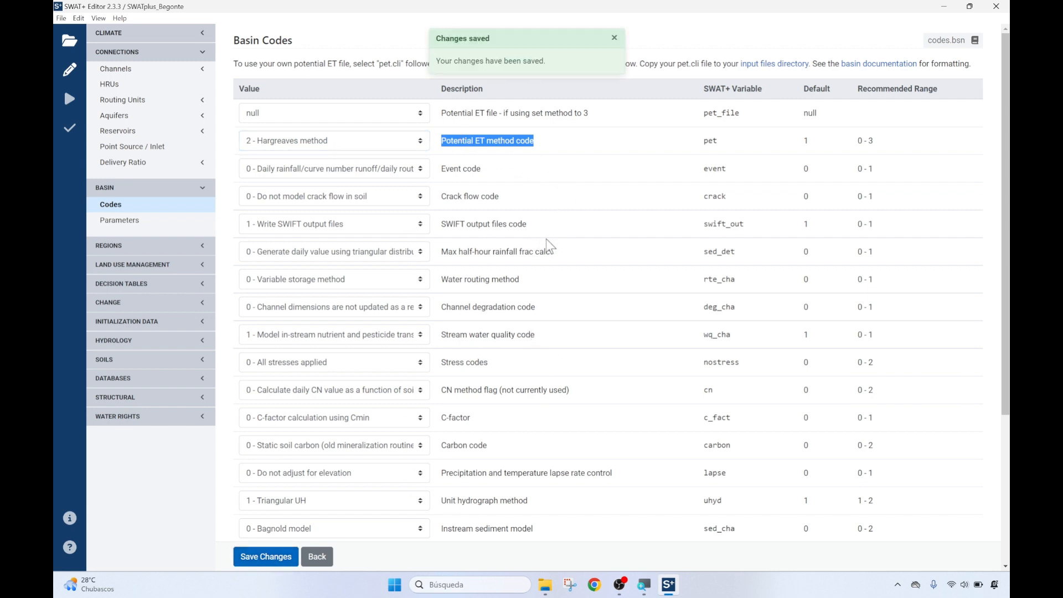
Check the water routing method options, choose 0 - Variable storage method, and look through the remaining basin codes
scroll(515, 249, "down", 1)
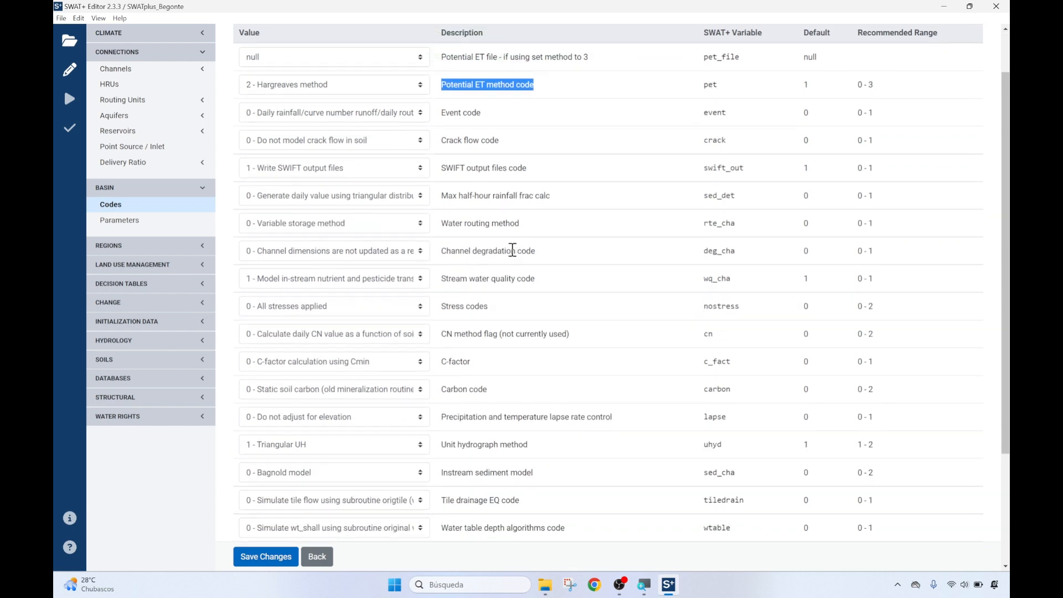
left_click(406, 225)
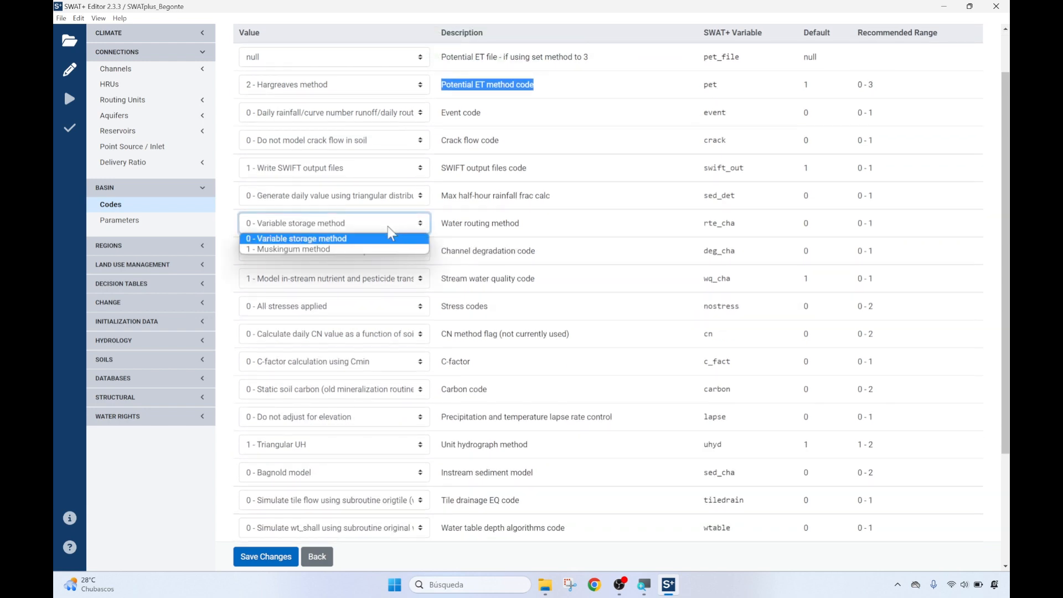
left_click(332, 238)
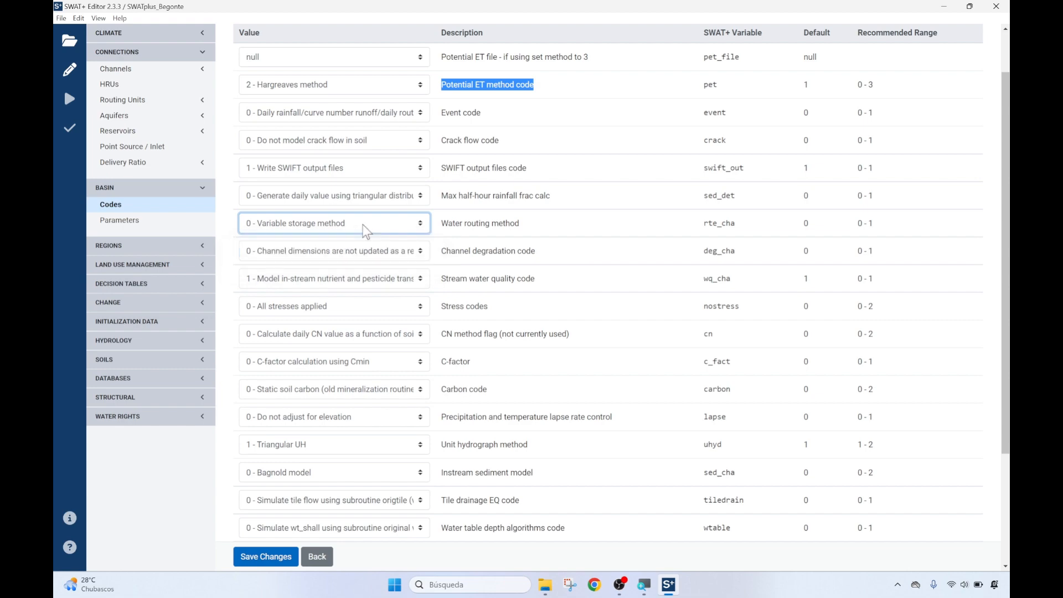
scroll(389, 281, "down", 2)
scroll(388, 280, "up", 3)
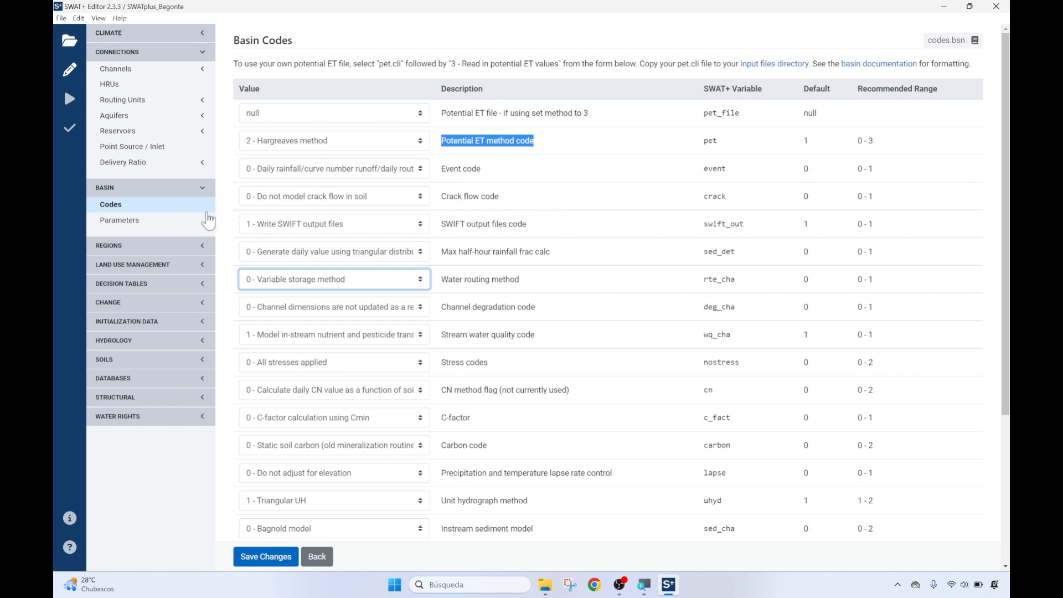
Look through the full list of Basin Parameters and return to the Basin Codes page
left_click(127, 225)
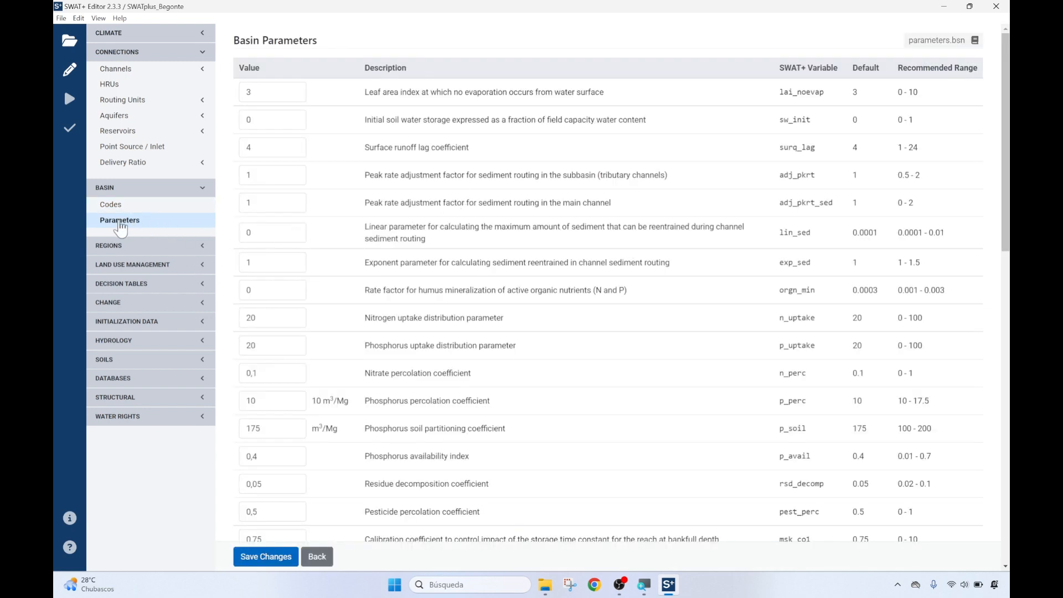
scroll(444, 102, "down", 9)
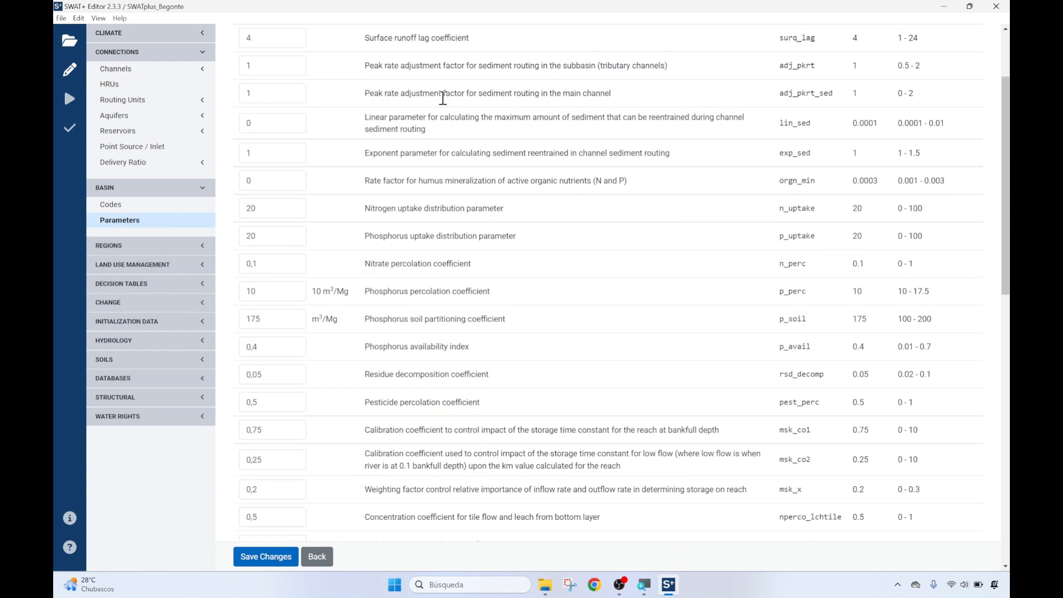
scroll(444, 102, "down", 5)
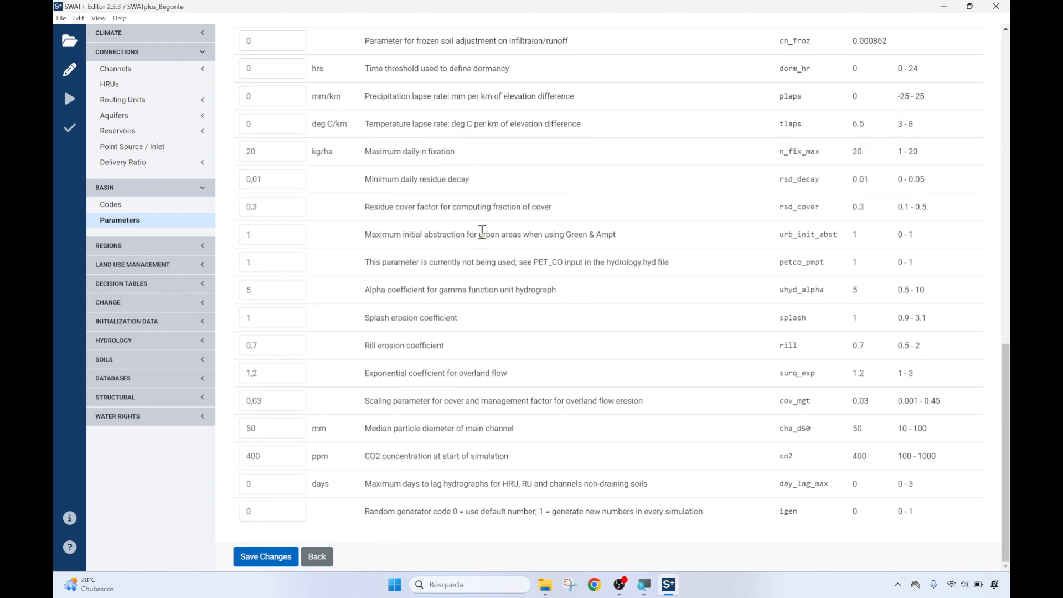
scroll(482, 241, "up", 6)
scroll(481, 241, "up", 8)
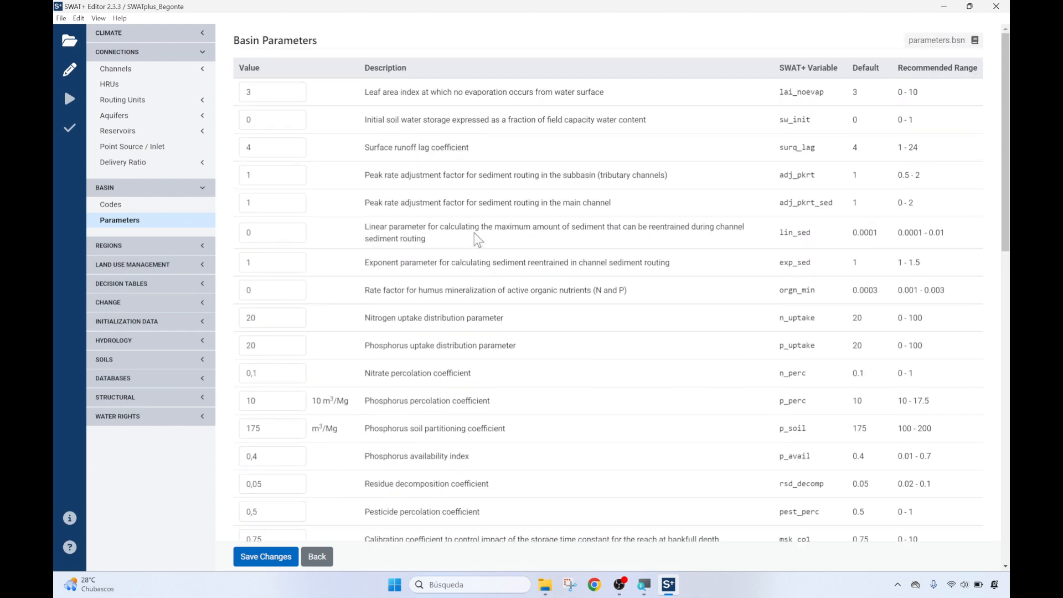
left_click(119, 208)
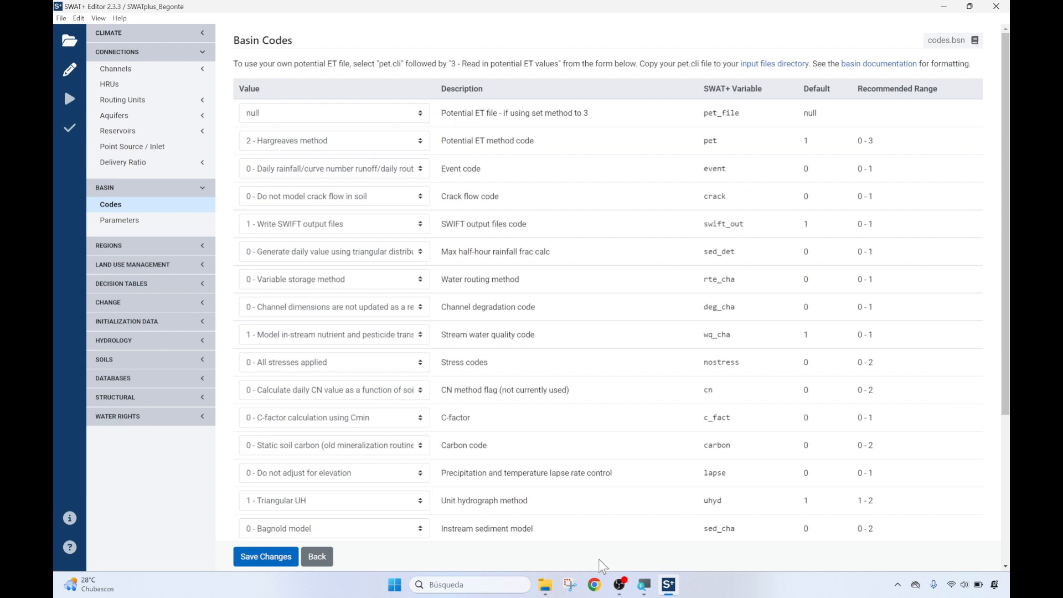
Switch to Google Chrome, search for "SWATplus documentation", and open the result "SWAT+ Documentation: Introduction to SWAT+"
left_click(595, 585)
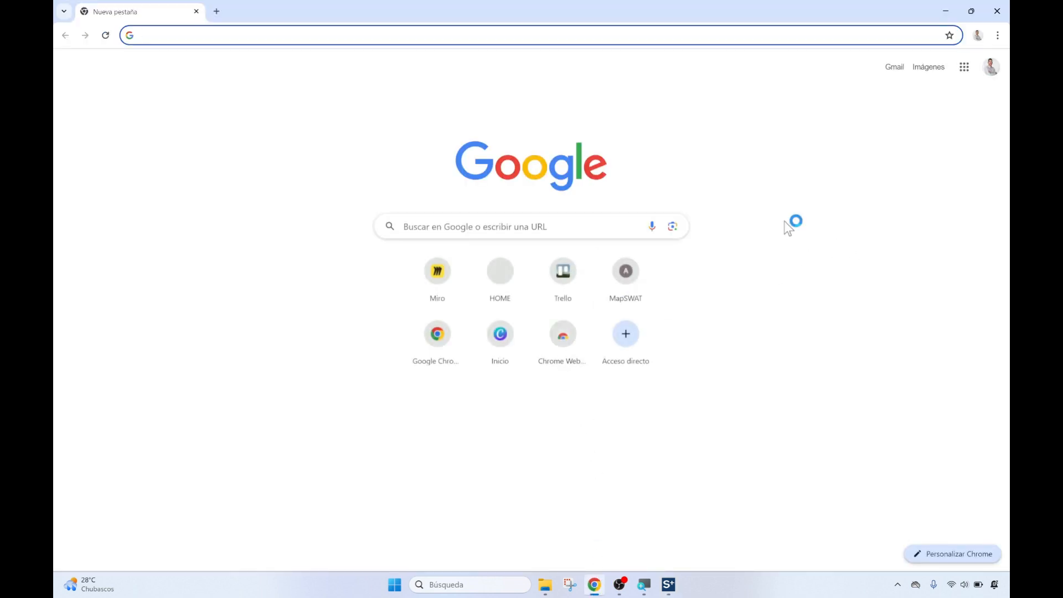
left_click(254, 36)
type("Sw")
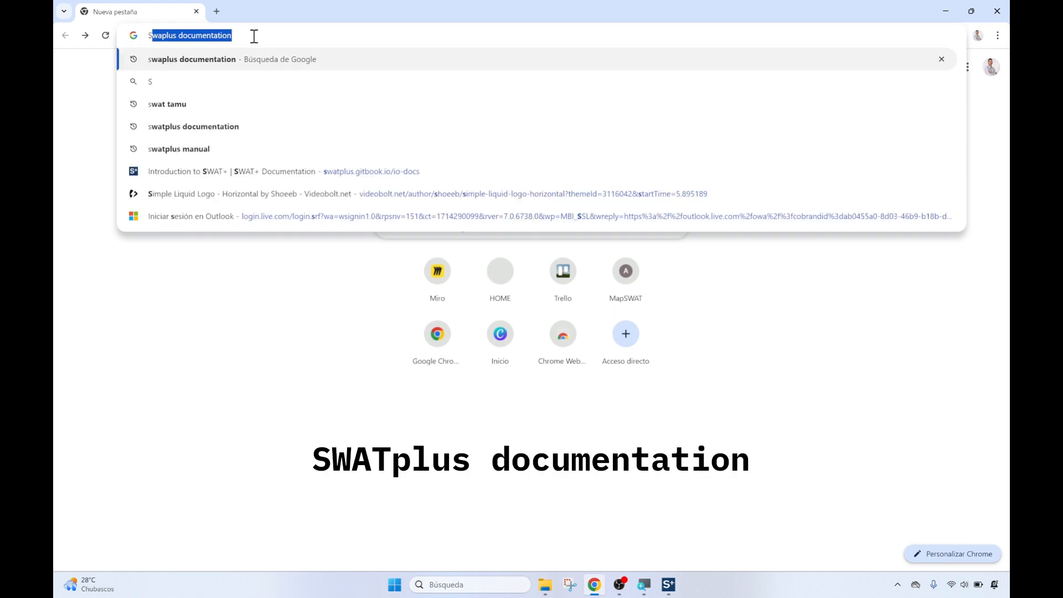
type("ATplus ")
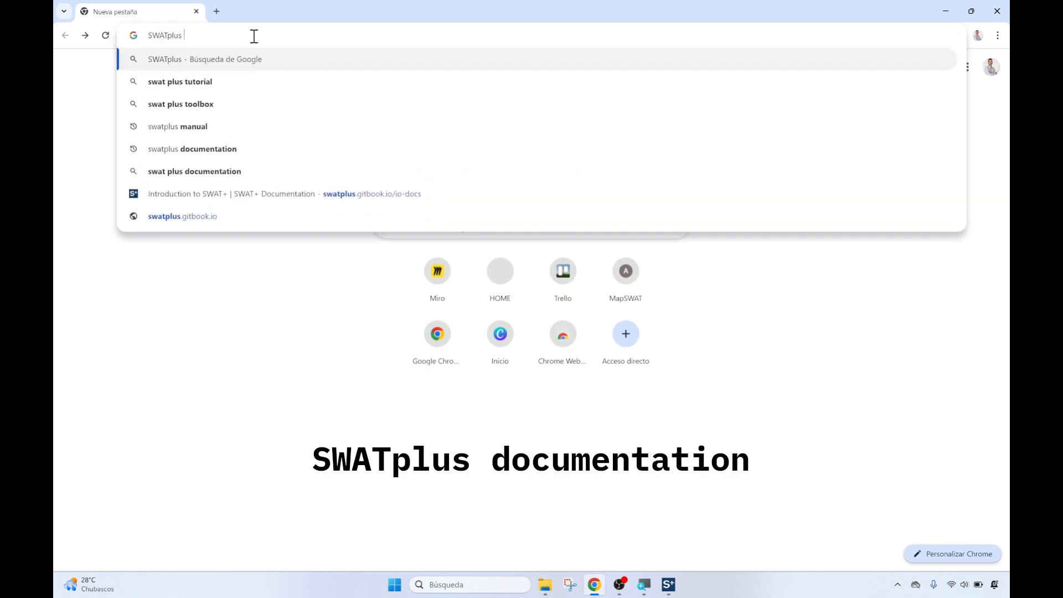
type("documentation")
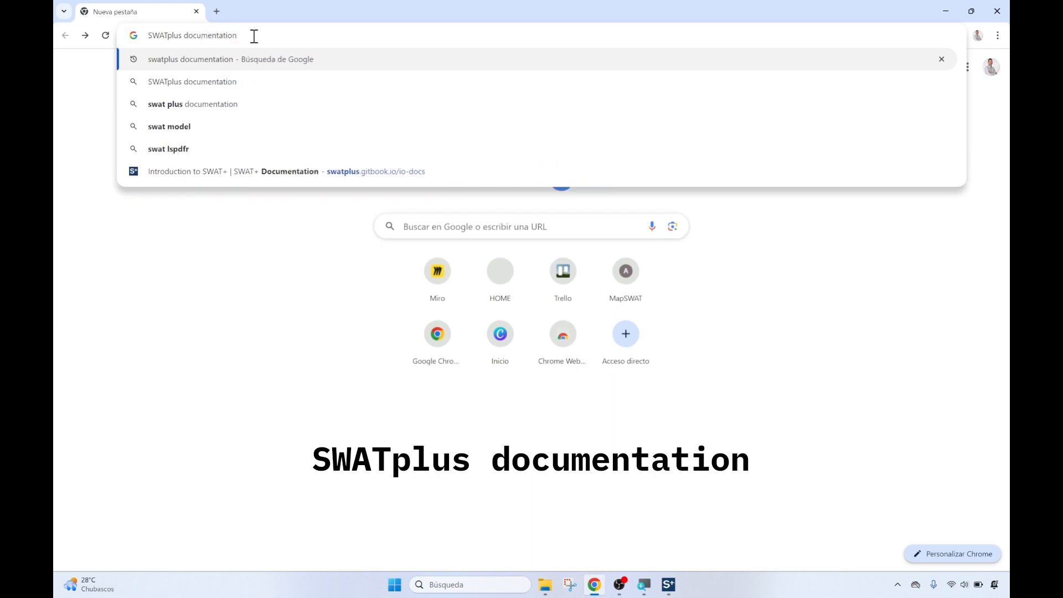
key("Return")
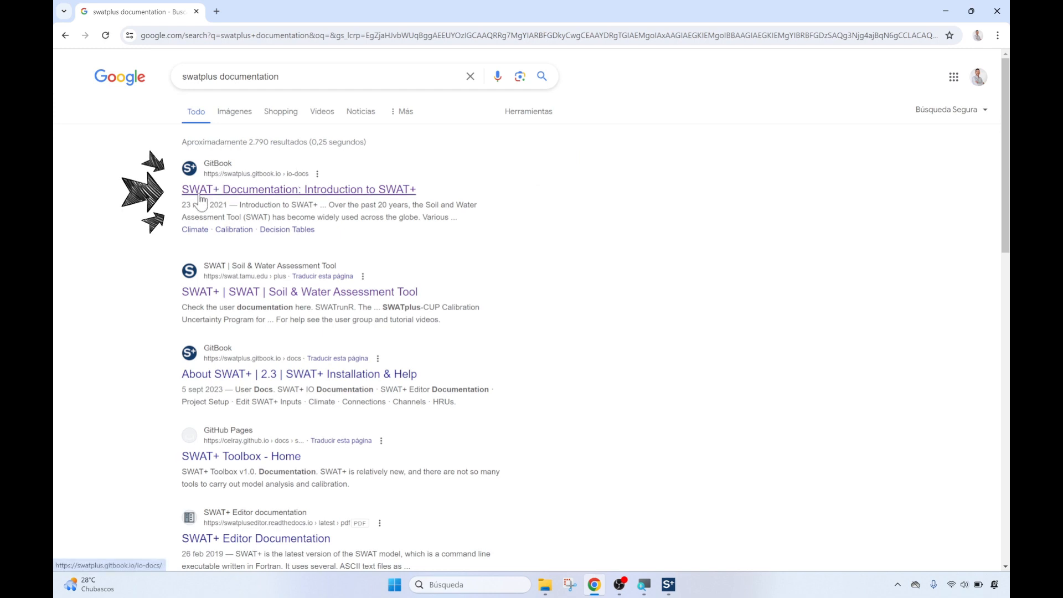
left_click(200, 192)
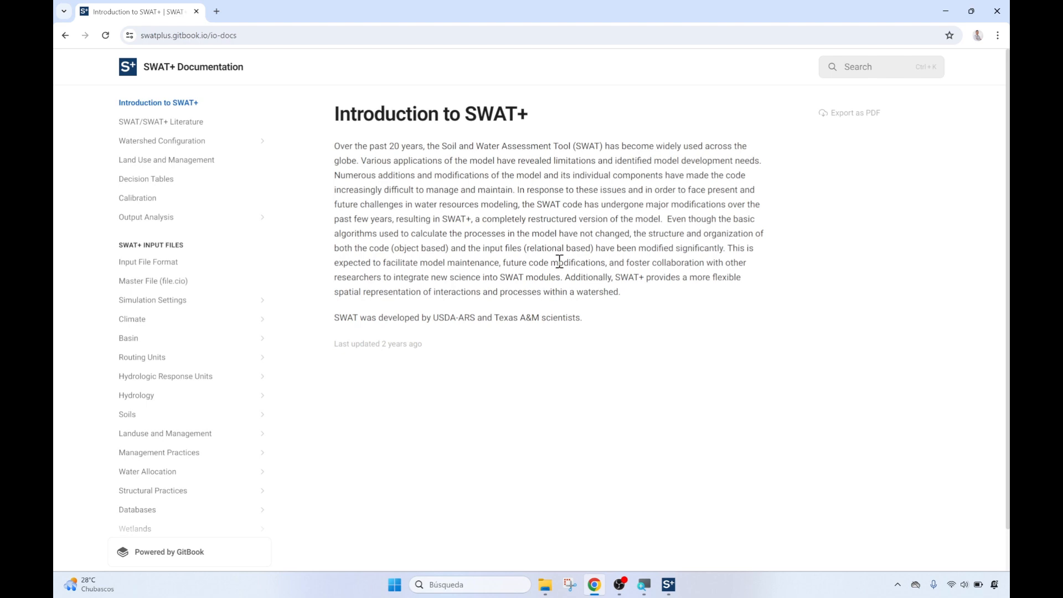
Search the SWAT+ documentation for "pet" and open the Potential Evapotranspiration page
left_click(852, 78)
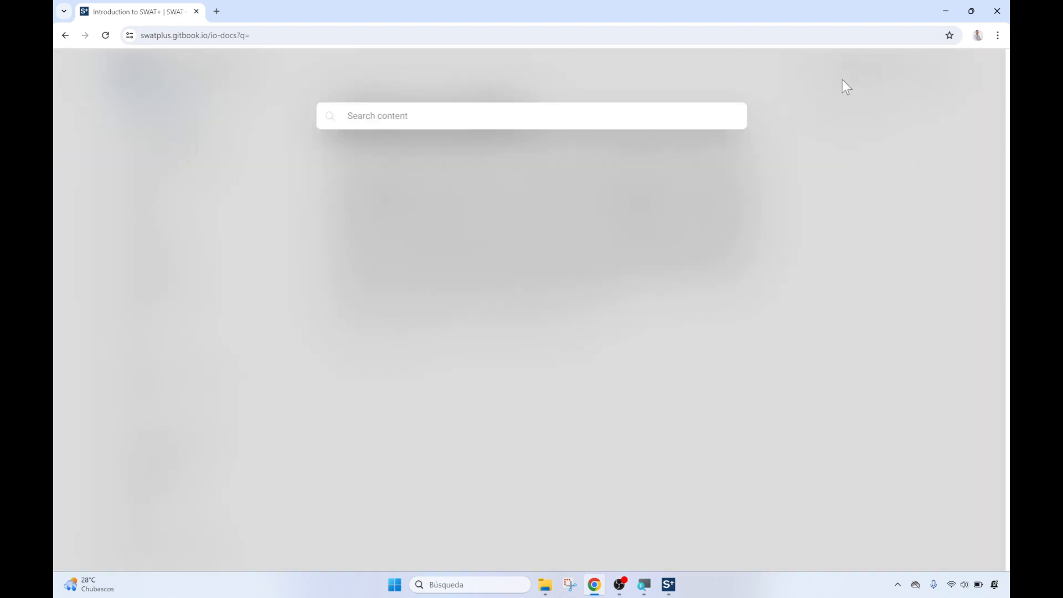
type("pet")
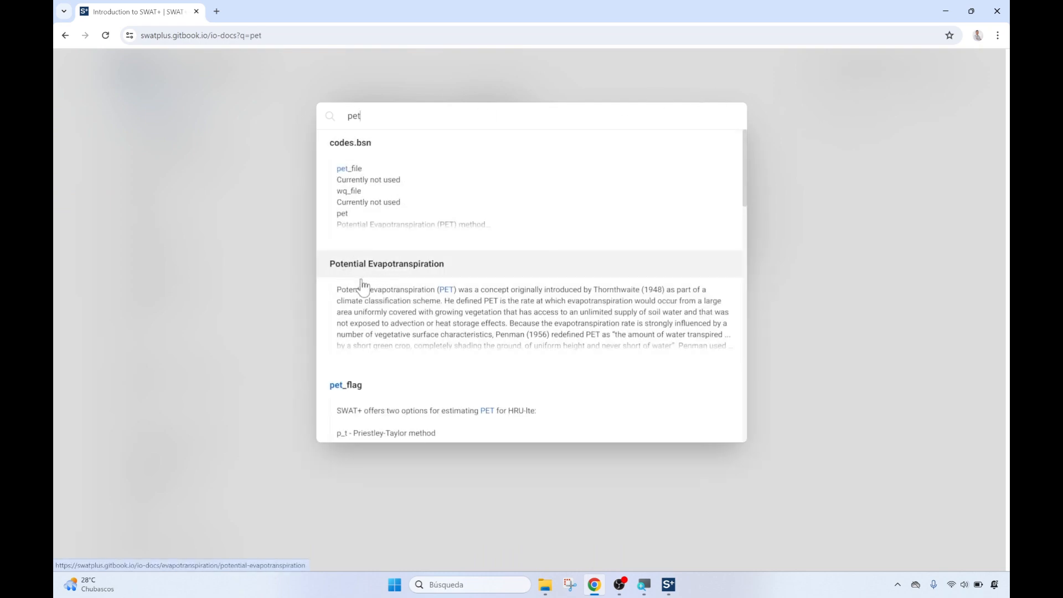
left_click(392, 307)
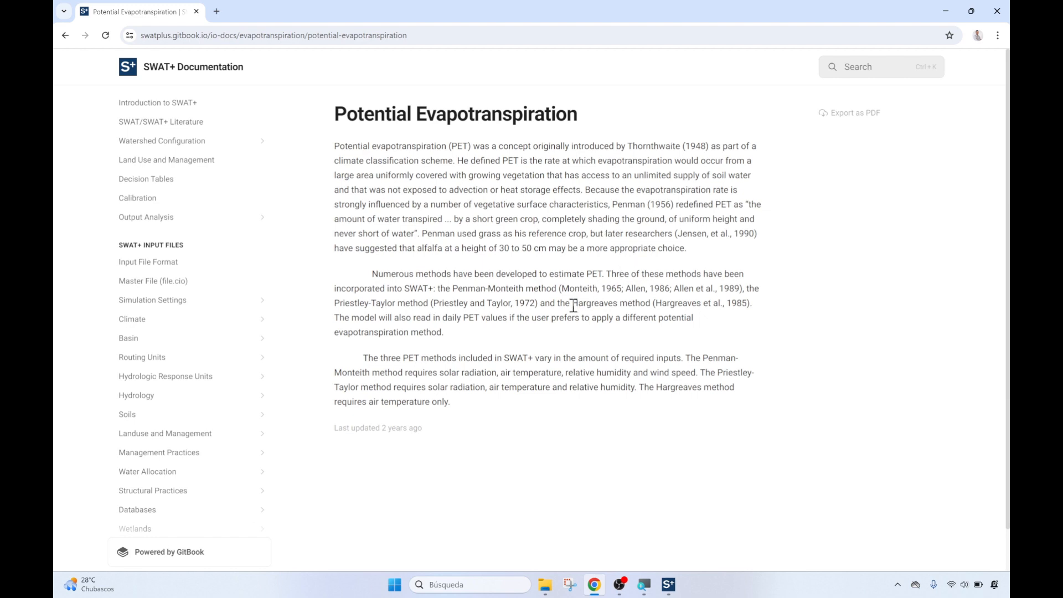
Copy the word "Hargreaves" from the methods paragraph, search the documentation for it, and open the Hargreaves Method page
left_click_drag(572, 303, 619, 307)
key("ctrl+c")
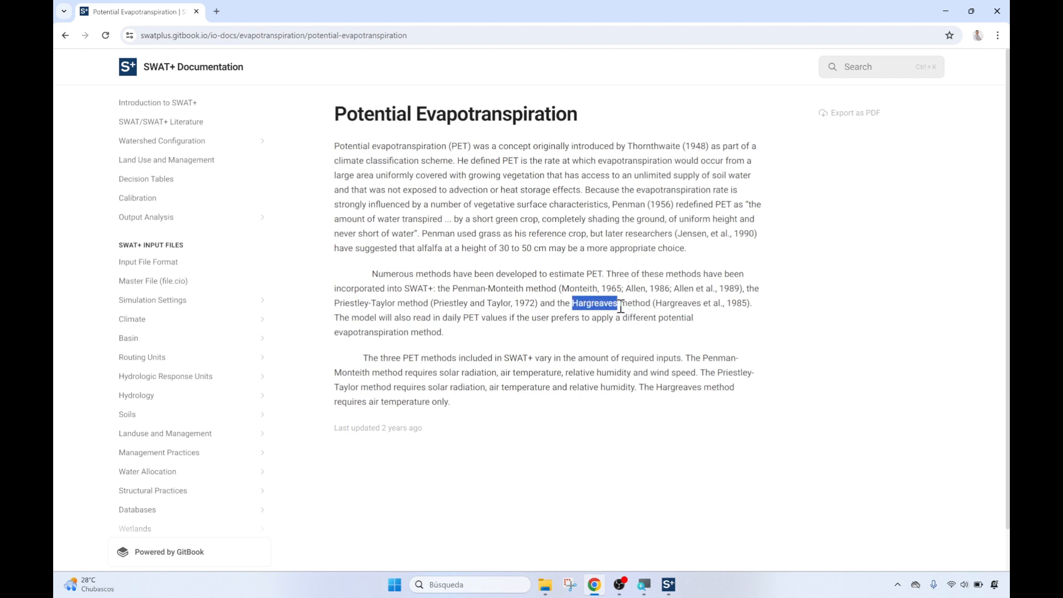
left_click(853, 70)
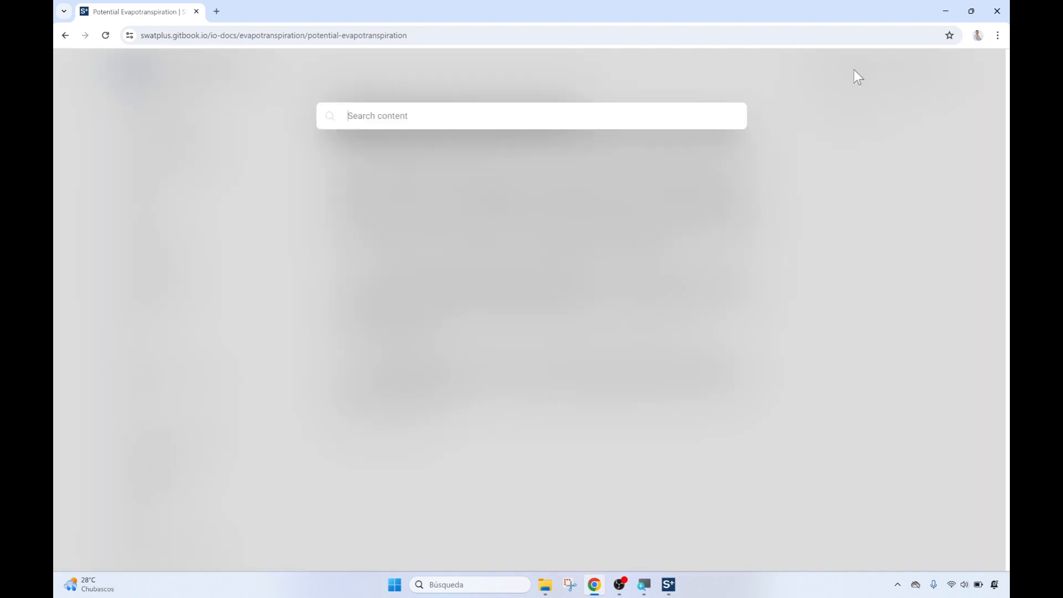
key("ctrl+v")
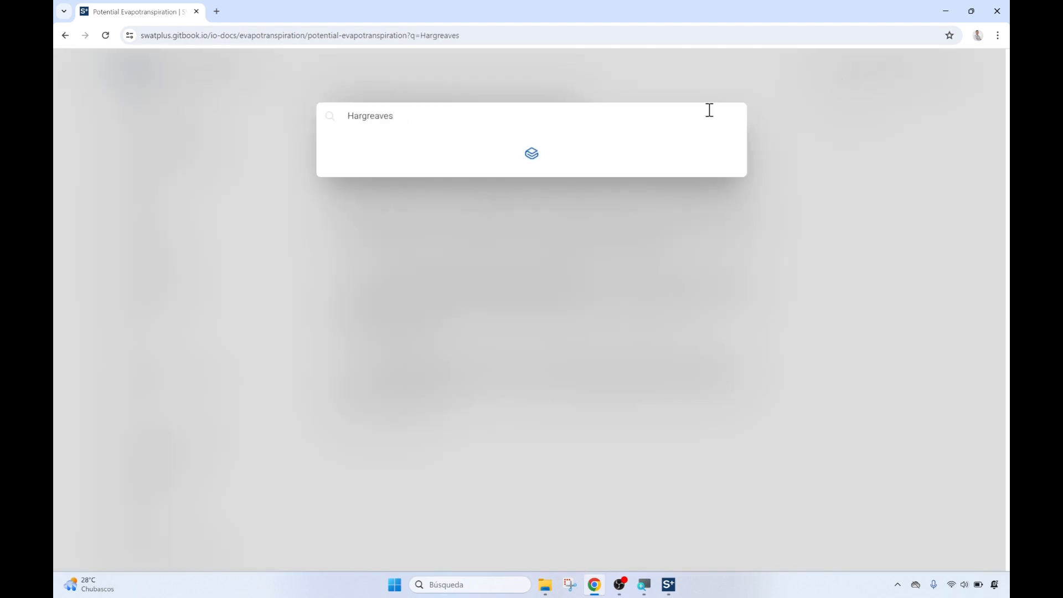
left_click(370, 145)
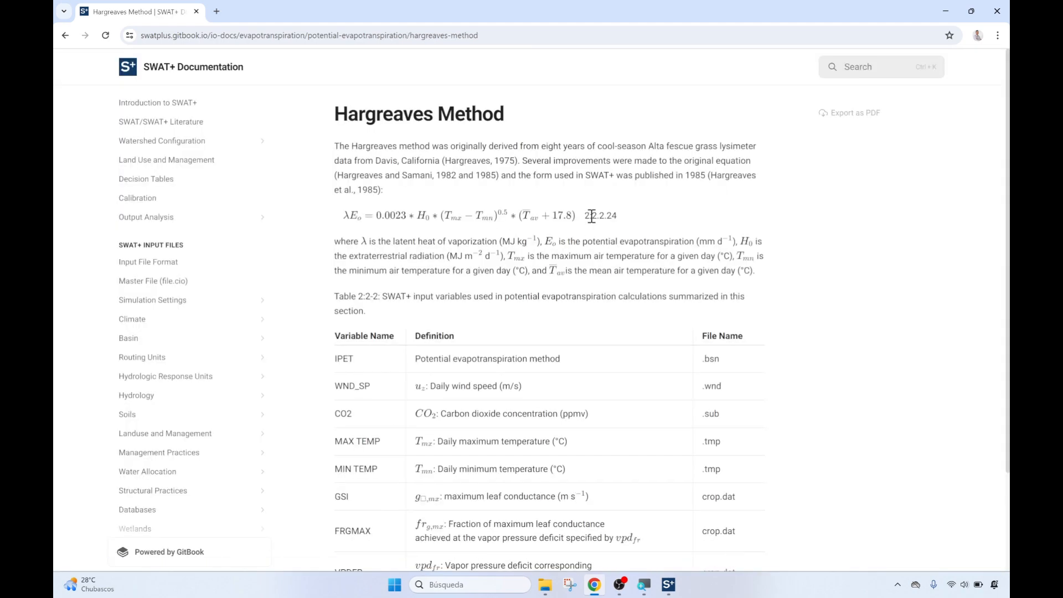
Examine the Hargreaves equation and the table of SWAT+ input variables used in potential evapotranspiration calculations
left_click_drag(344, 217, 648, 222)
left_click(663, 221)
scroll(658, 217, "down", 2)
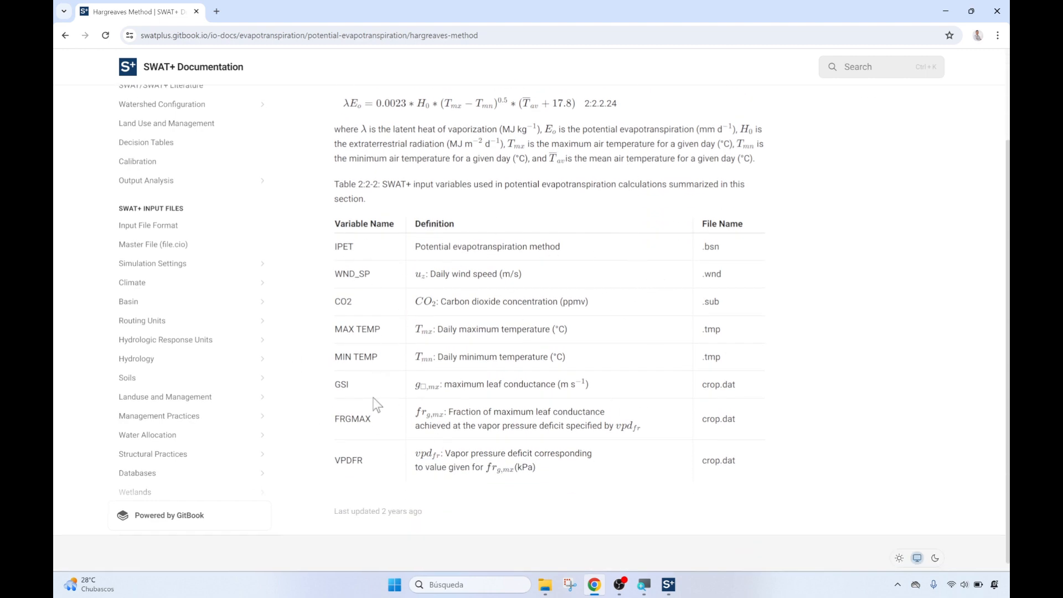
scroll(454, 382, "up", 2)
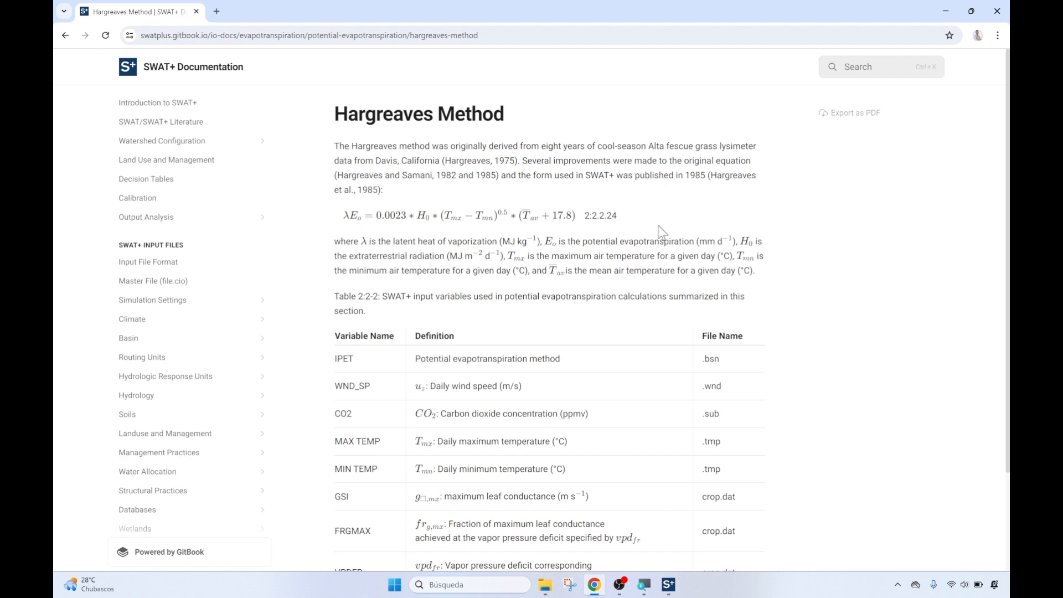
Switch back to SWAT+ Editor, open the model run settings, and check the folder where the input files are written
left_click(943, 16)
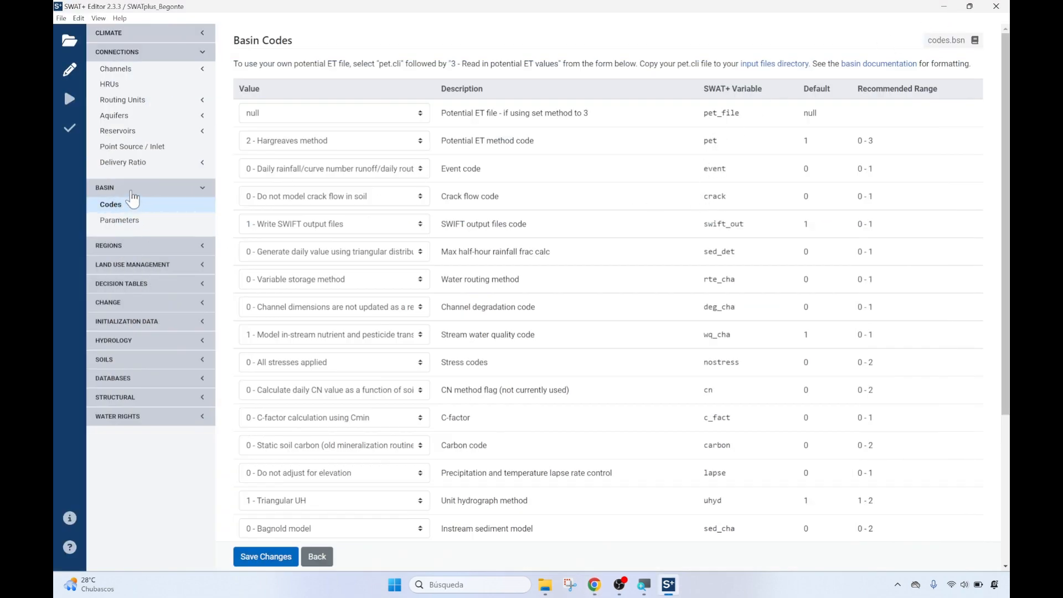
left_click(138, 190)
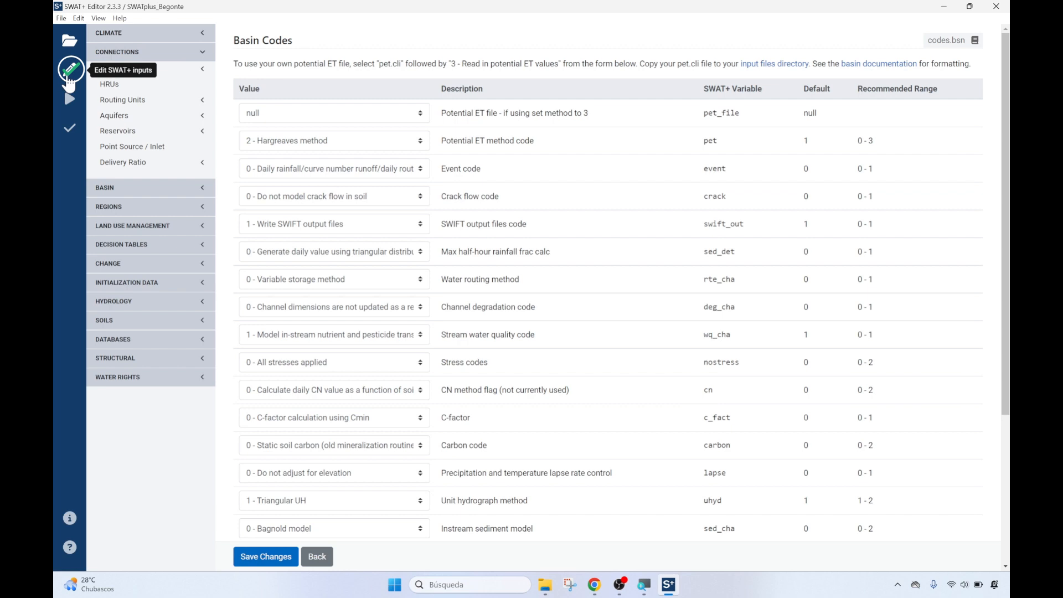
left_click(71, 111)
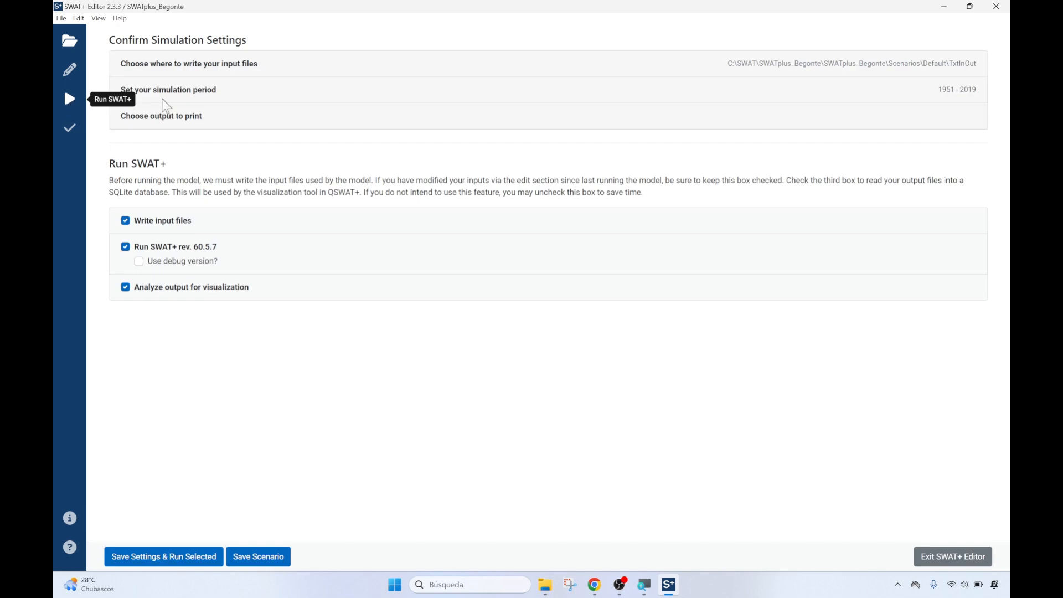
left_click(207, 73)
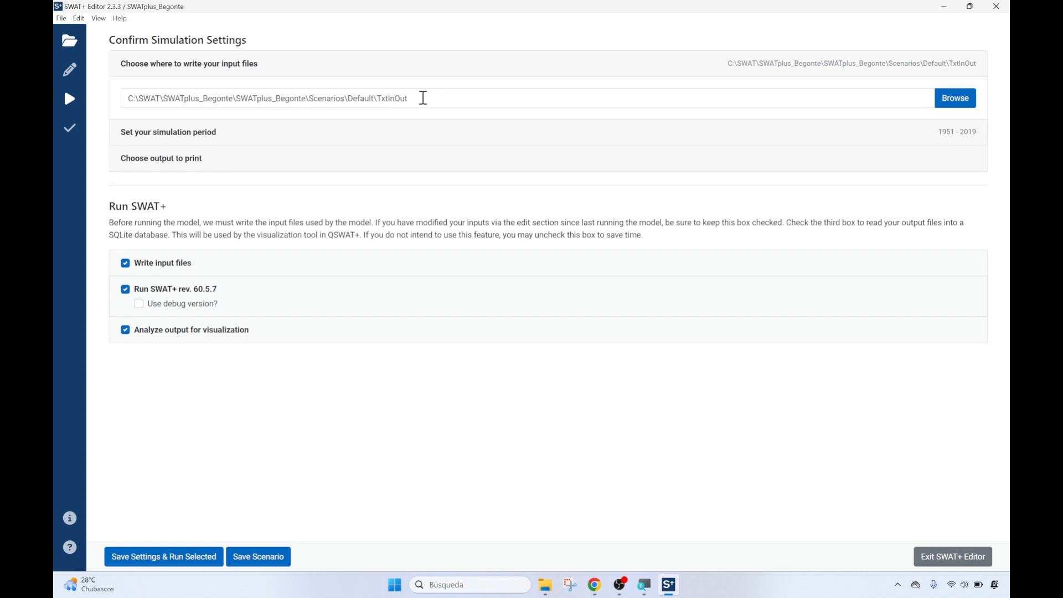
left_click(239, 67)
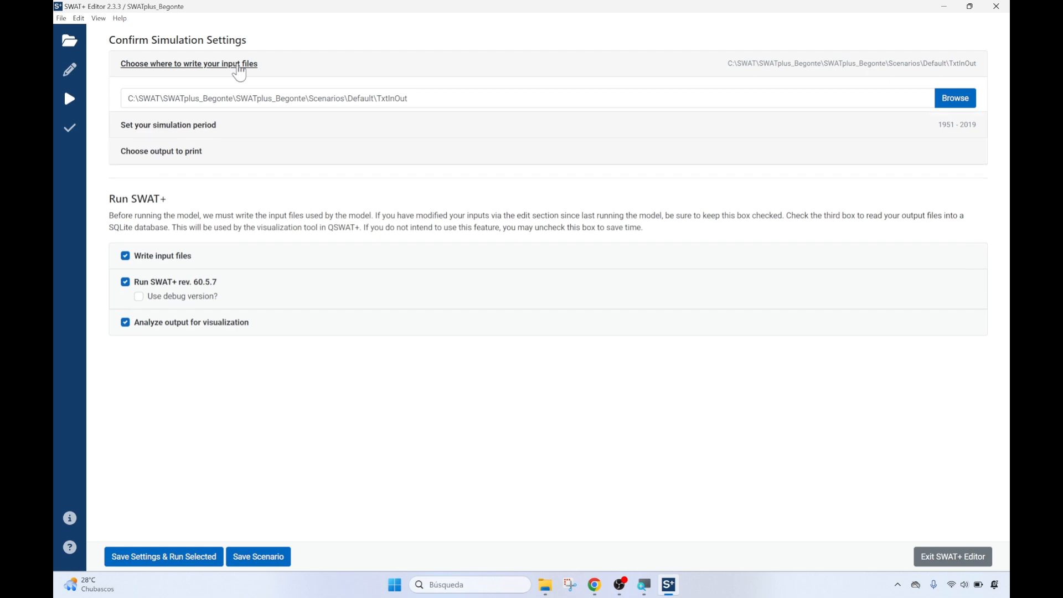
Set the starting date of the simulation period to 1 January 1999
left_click(182, 94)
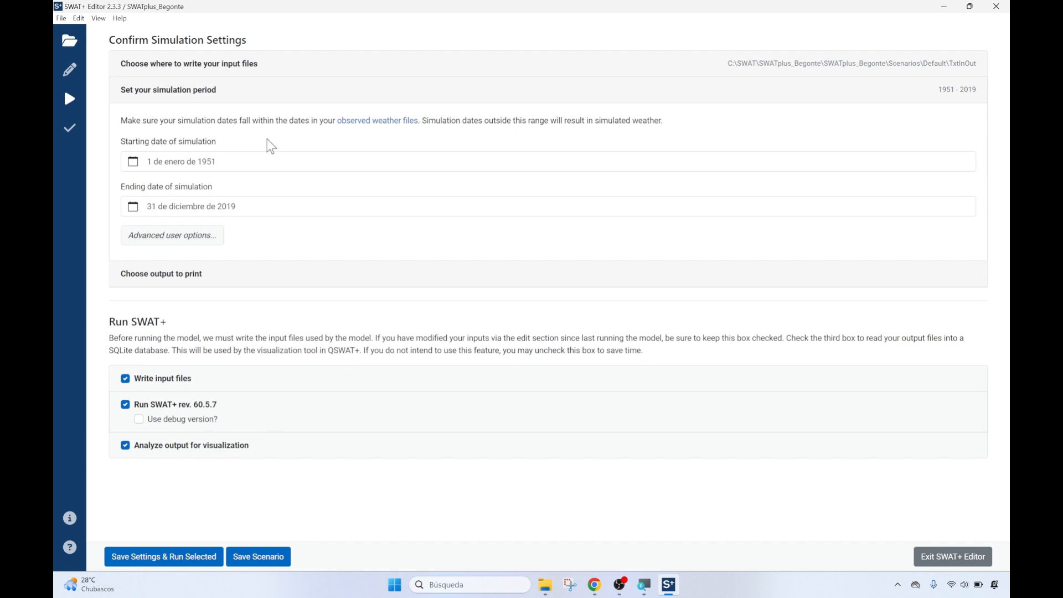
left_click(249, 167)
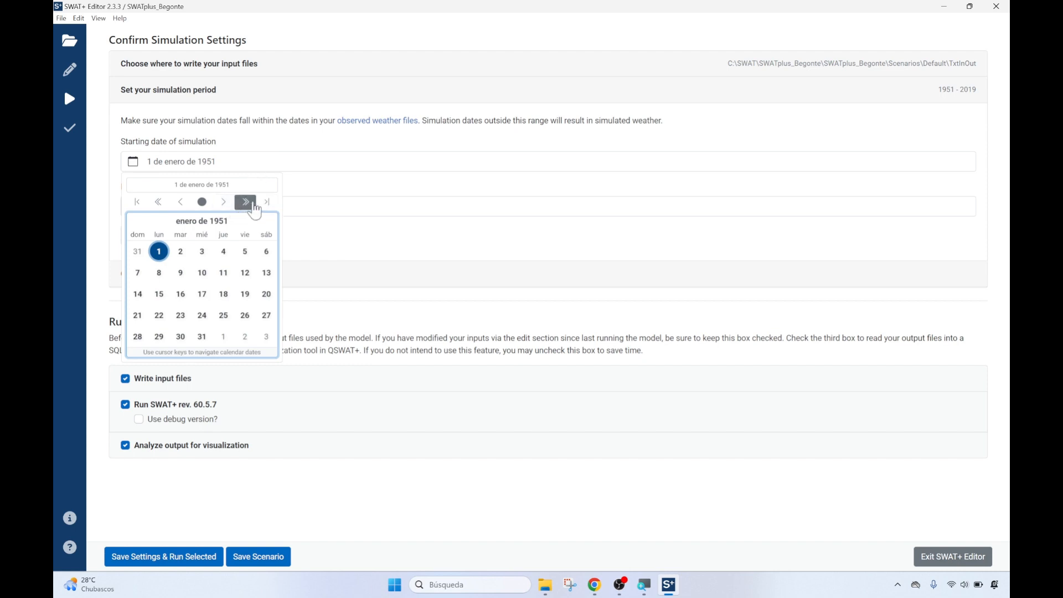
left_click(266, 203)
left_click(265, 203)
left_click(264, 203)
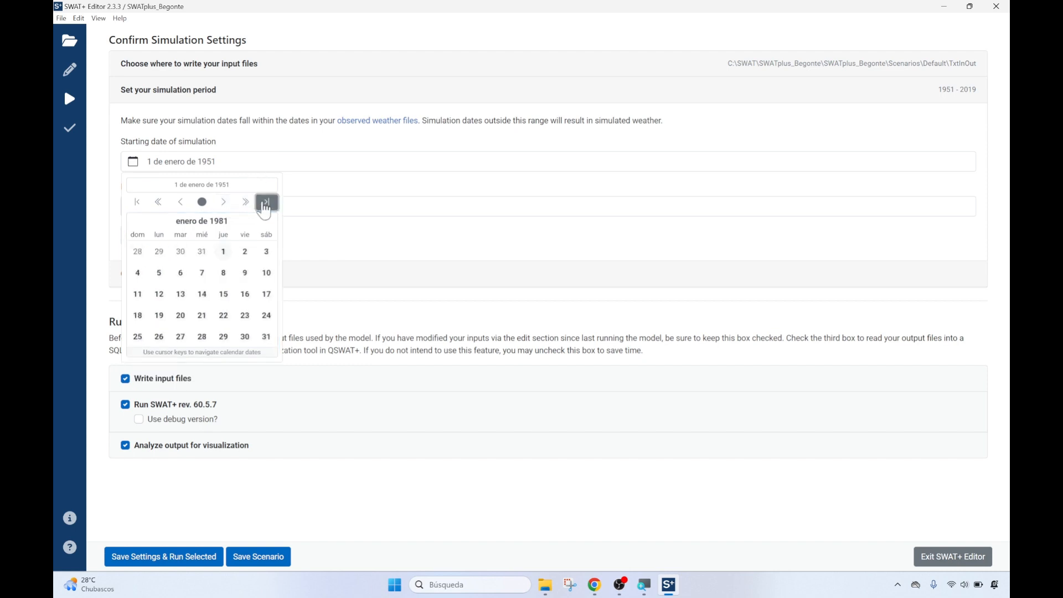
left_click(264, 203)
left_click(246, 205)
left_click(246, 203)
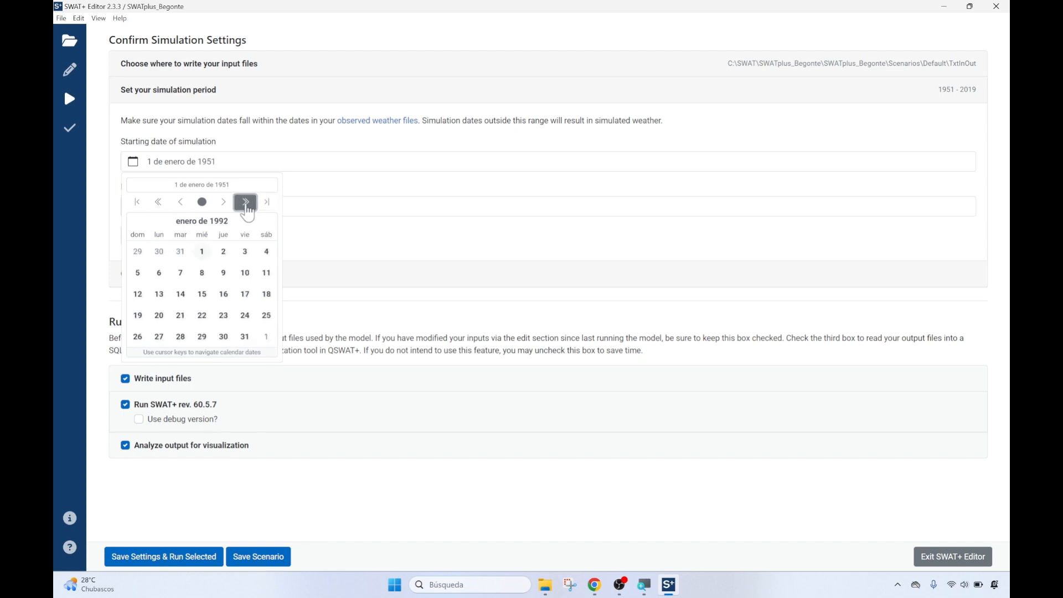
left_click(246, 203)
left_click(246, 203)
left_click(246, 203)
left_click(246, 203)
left_click(246, 202)
left_click(246, 202)
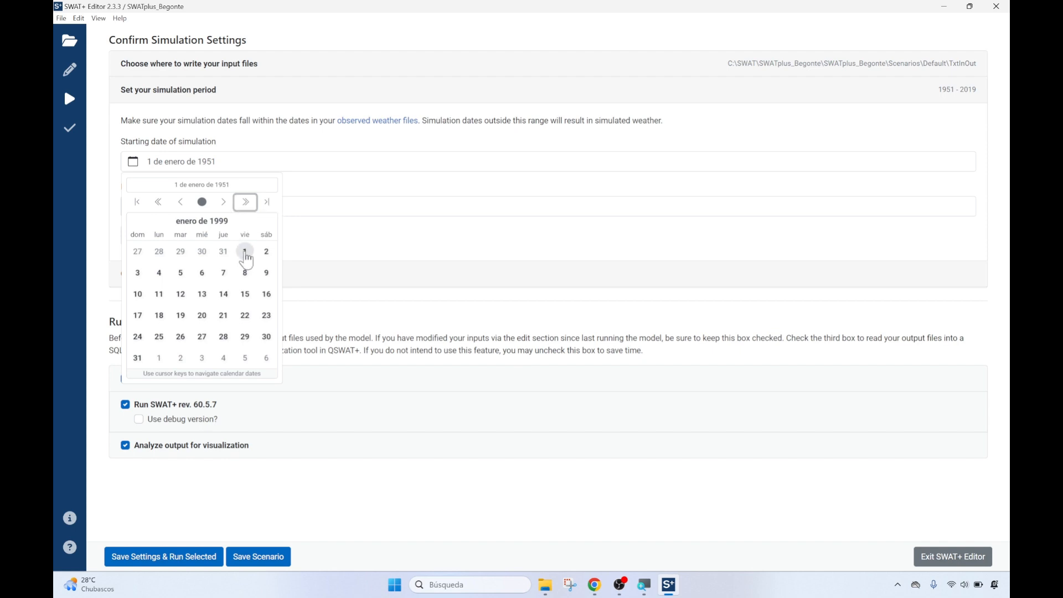
left_click(244, 252)
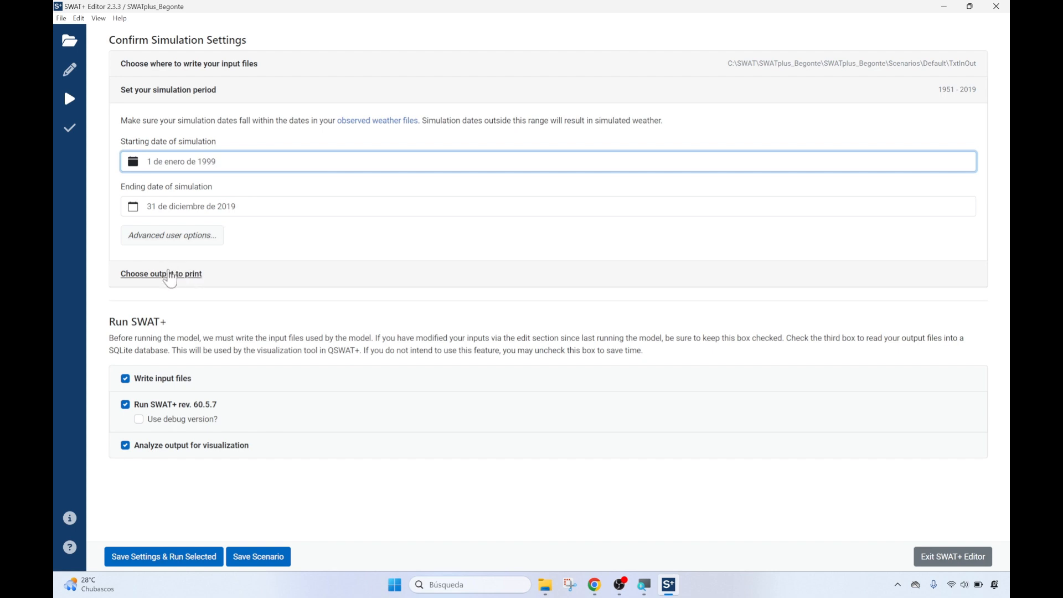
left_click(261, 211)
left_click(269, 207)
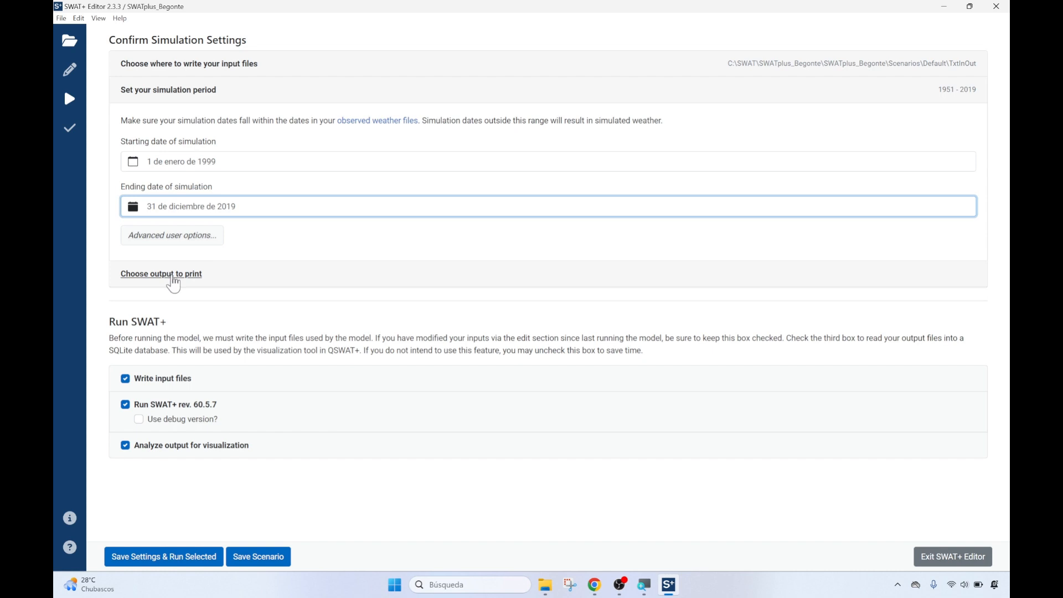
In the output print settings, set the warm-up period to 1 year
left_click(172, 279)
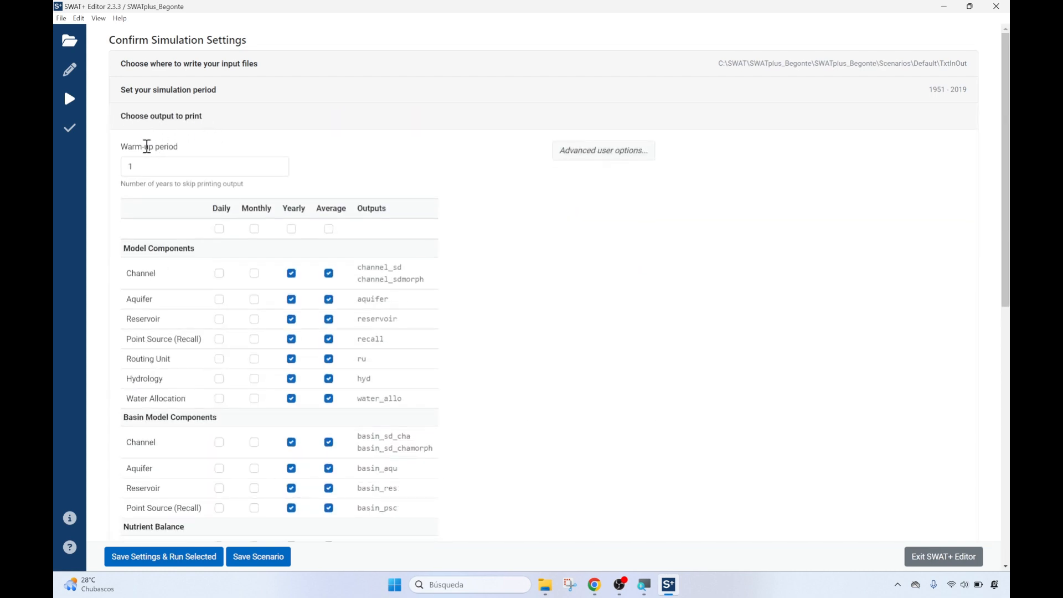
left_click_drag(127, 147, 189, 151)
left_click(186, 151)
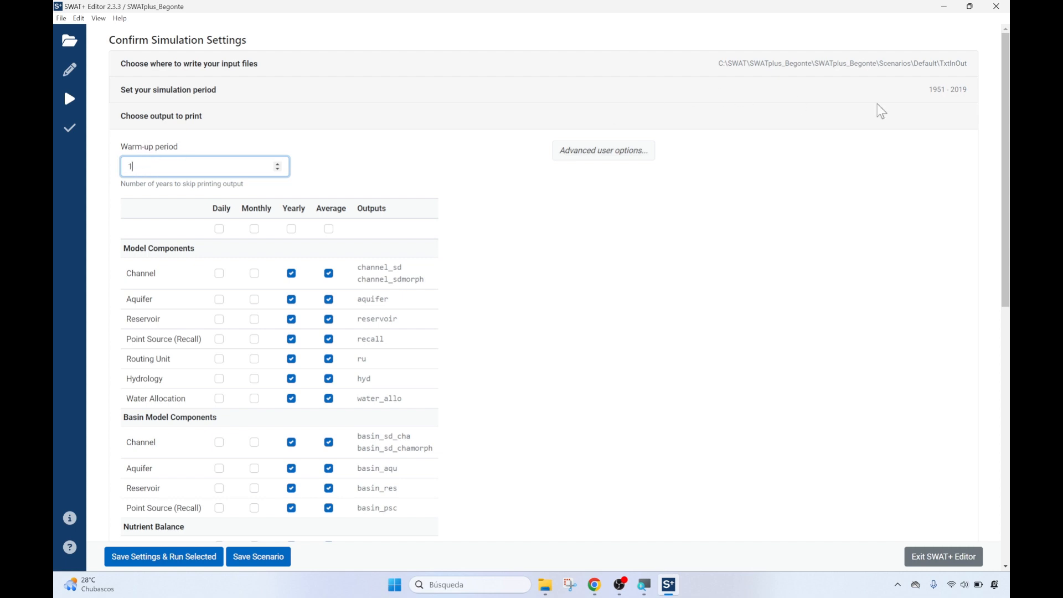
left_click(202, 90)
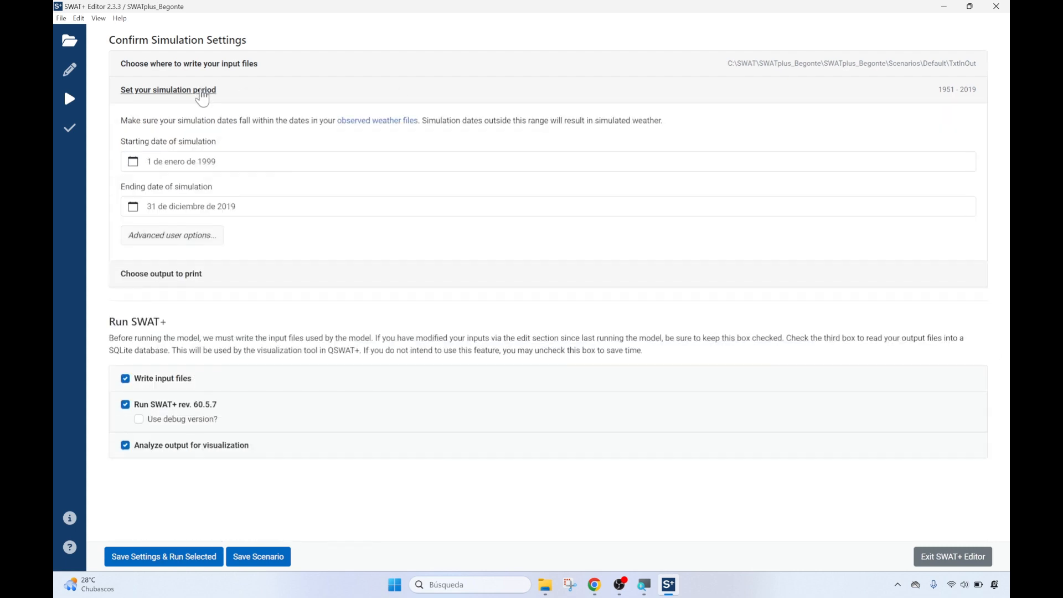
left_click(156, 277)
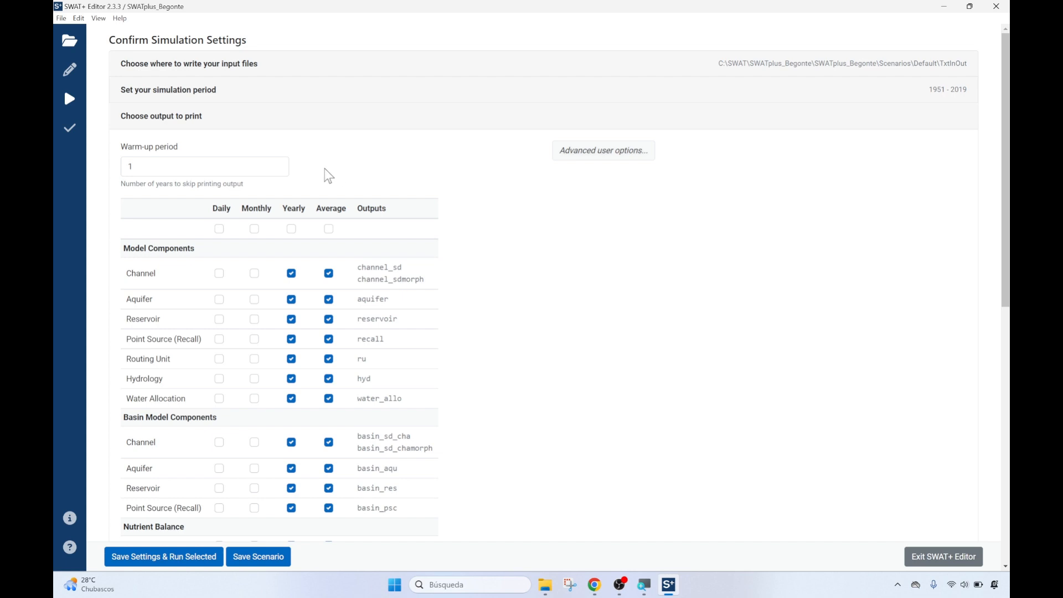
left_click_drag(149, 165, 118, 170)
type("1")
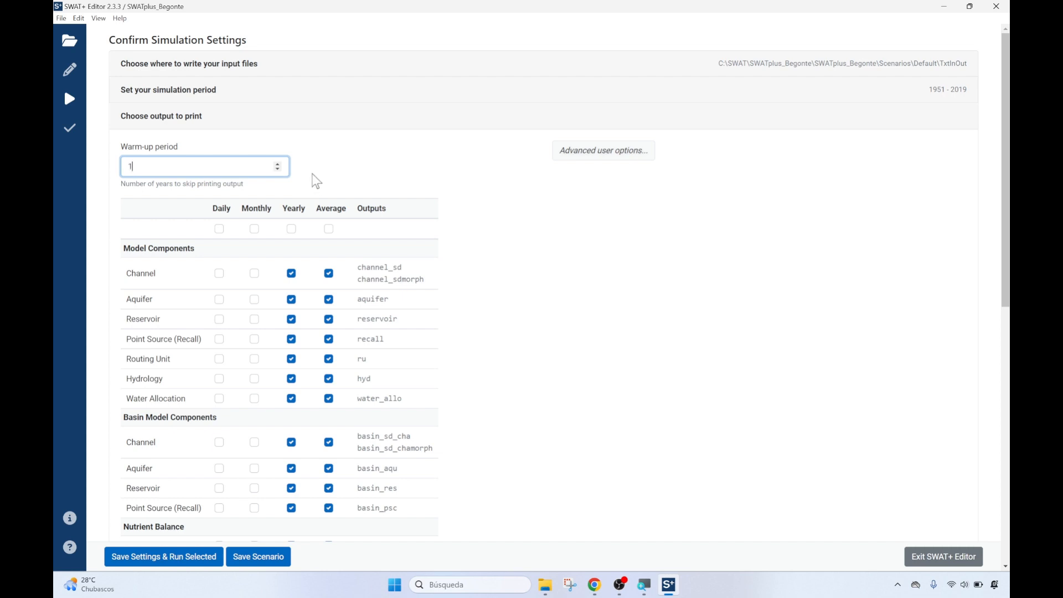
Turn off yearly printing for all outputs and enable average printing for all of them
scroll(388, 227, "down", 2)
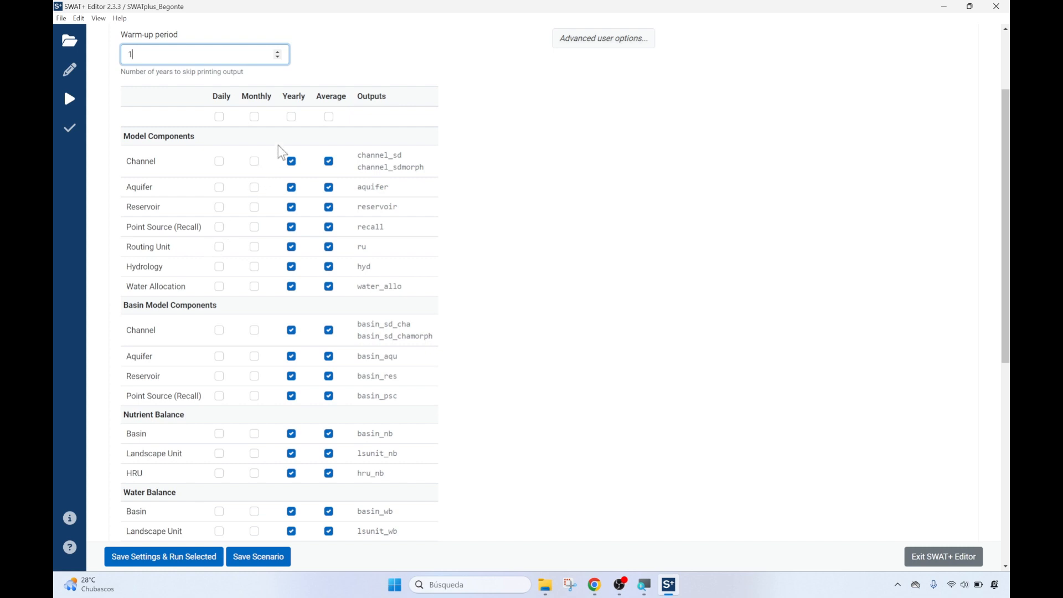
left_click(292, 116)
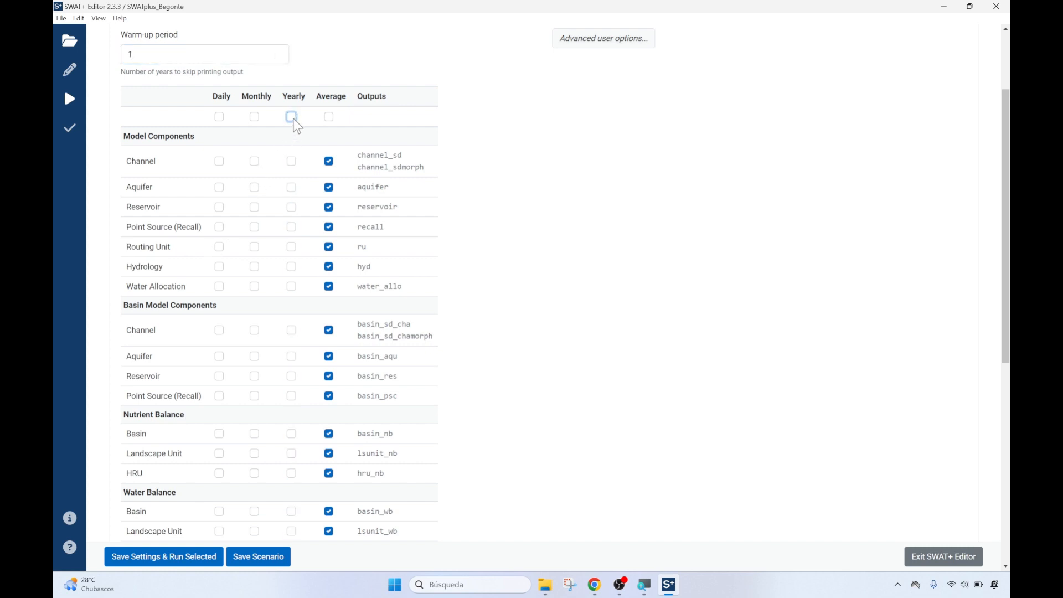
left_click(329, 117)
left_click(330, 117)
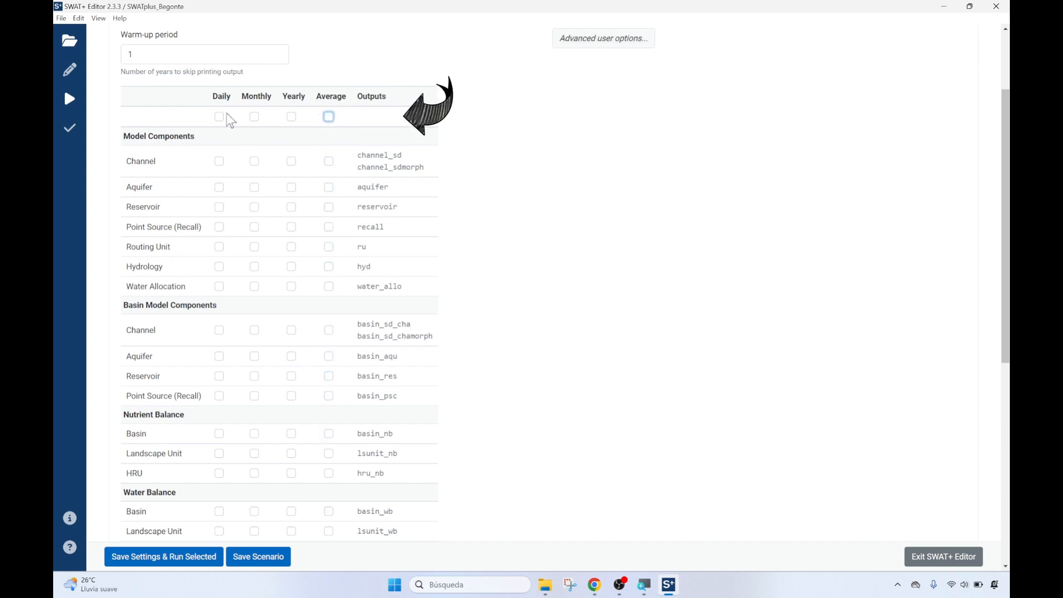
left_click(331, 119)
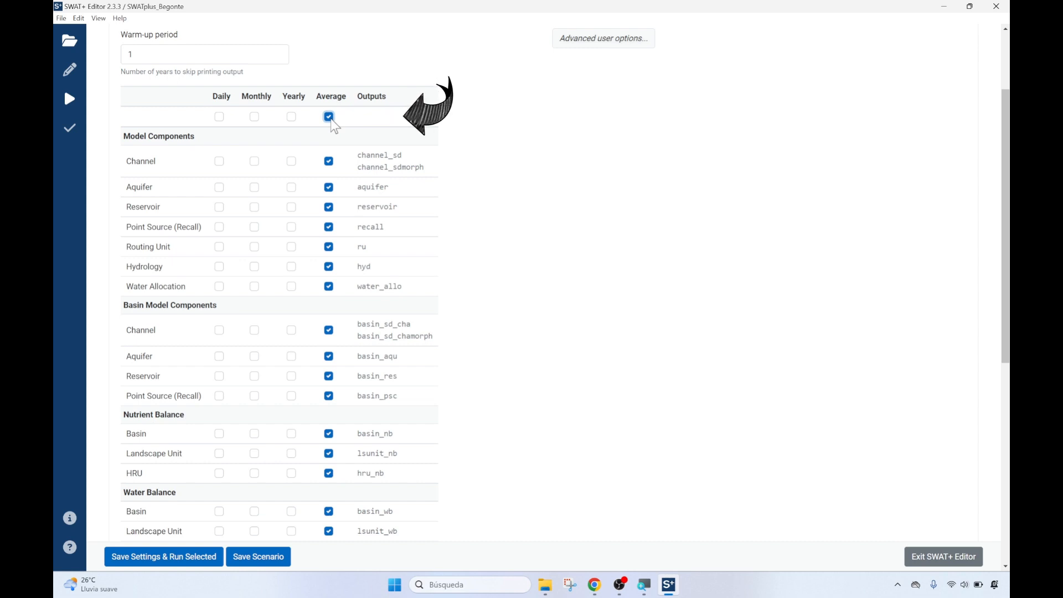
left_click(330, 118)
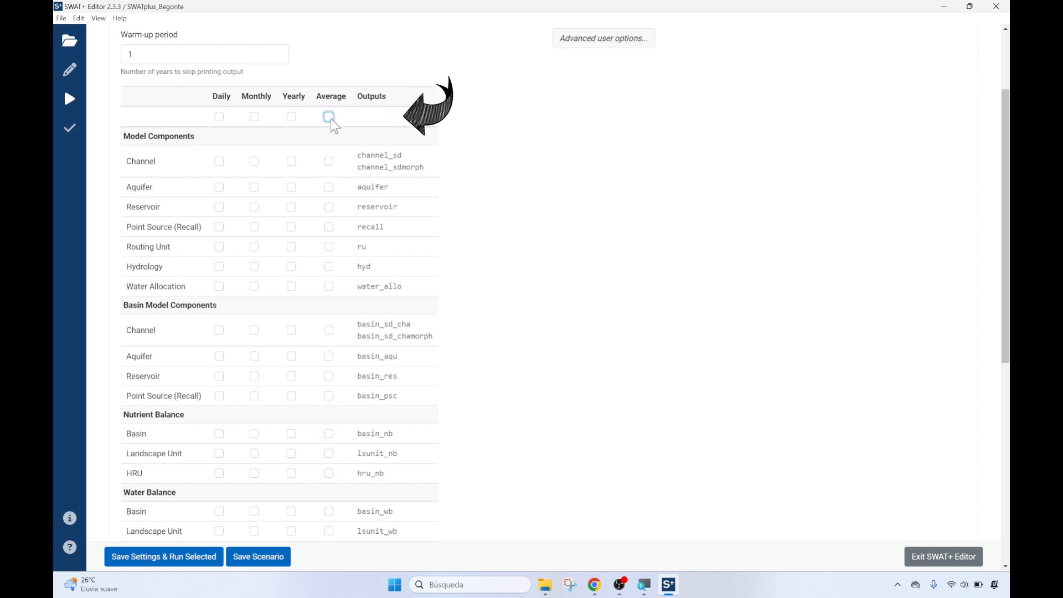
left_click(331, 119)
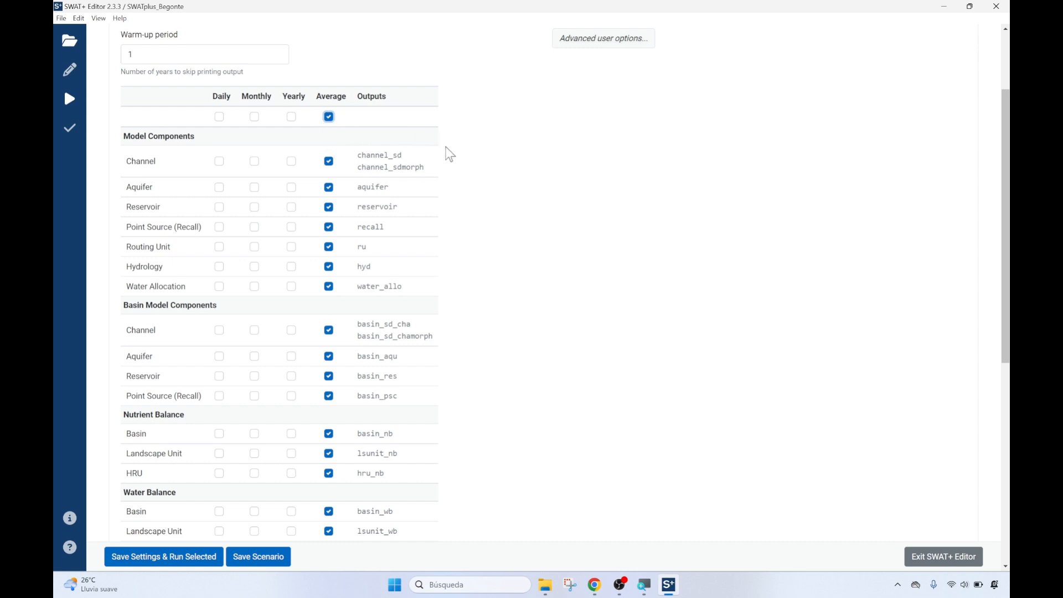
Enable monthly printing for the Channel outputs under Model Components
scroll(450, 154, "down", 1)
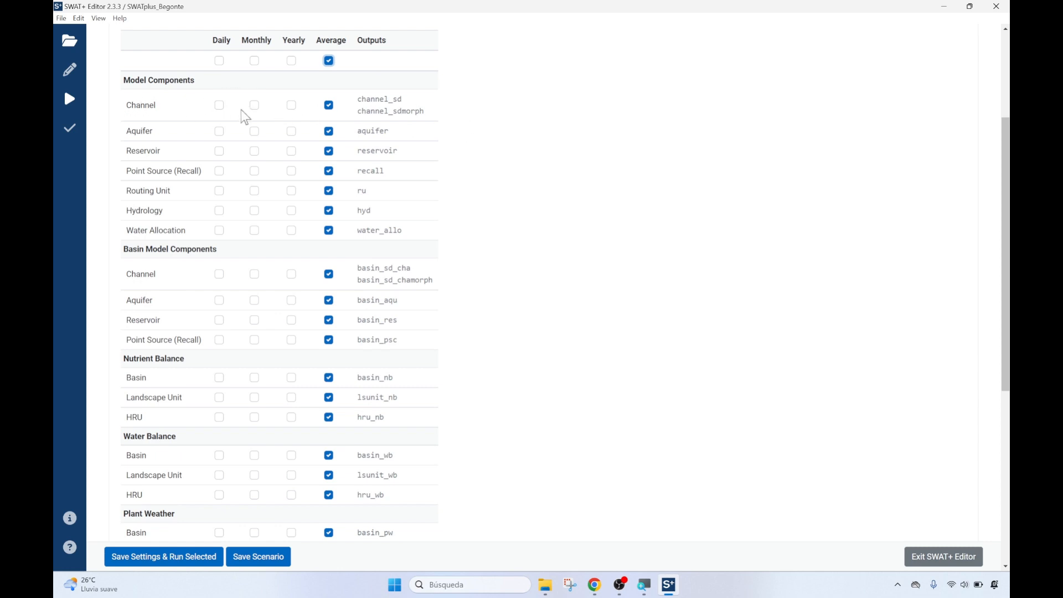
left_click(254, 106)
left_click_drag(358, 99, 415, 98)
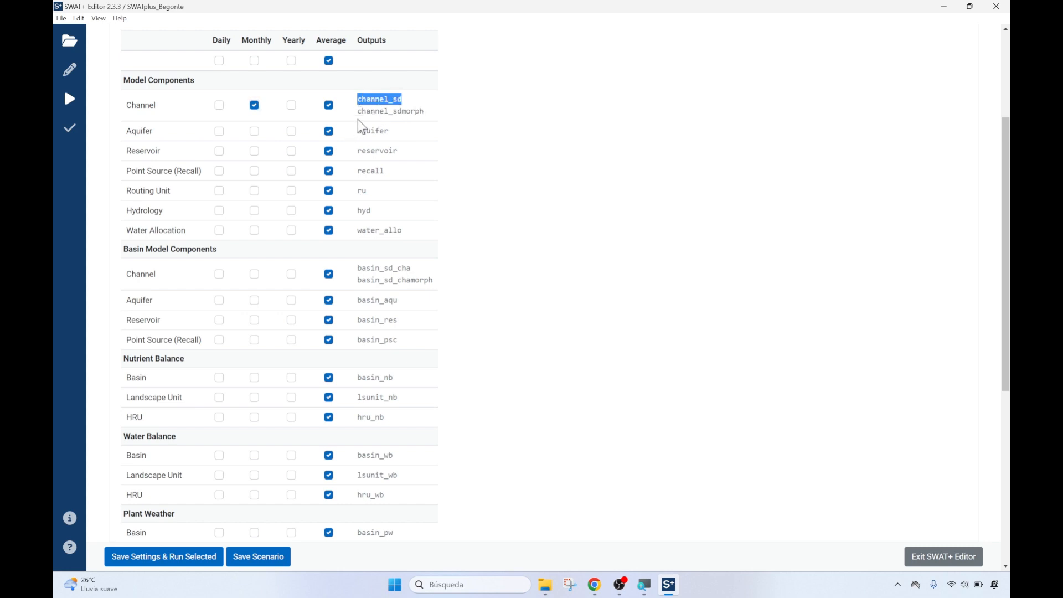
left_click(437, 119)
scroll(463, 235, "down", 1)
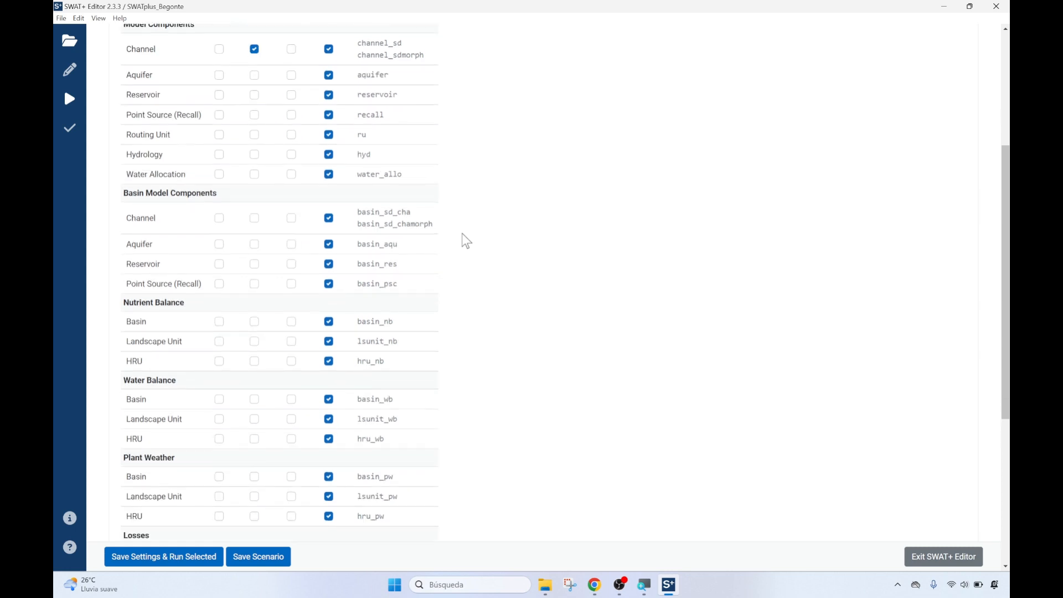
Enable monthly printing for the Basin output (basin_wb) under Water Balance
scroll(463, 235, "up", 2)
scroll(463, 234, "down", 1)
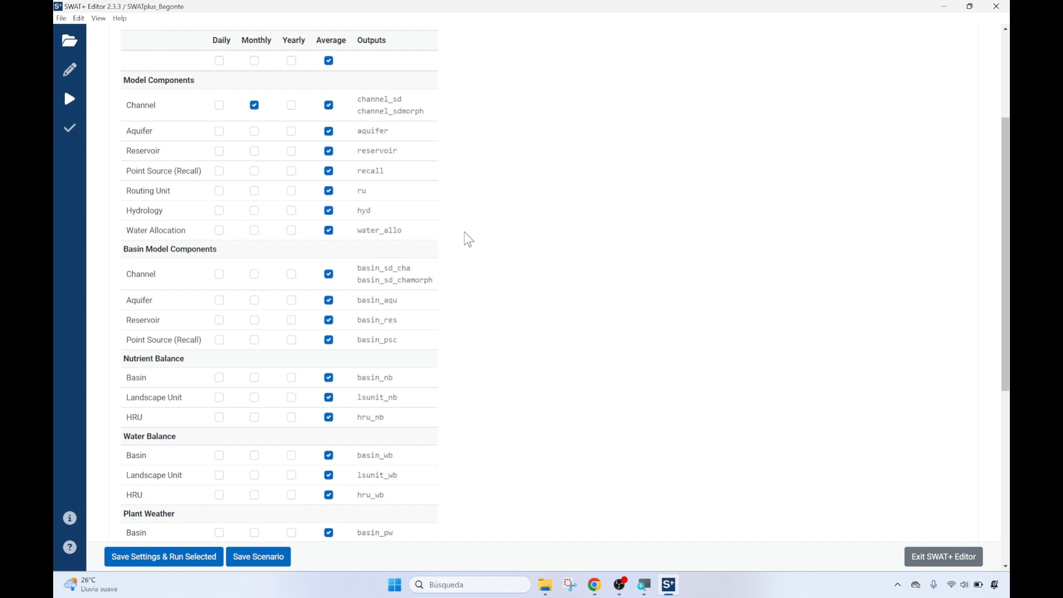
scroll(463, 233, "down", 1)
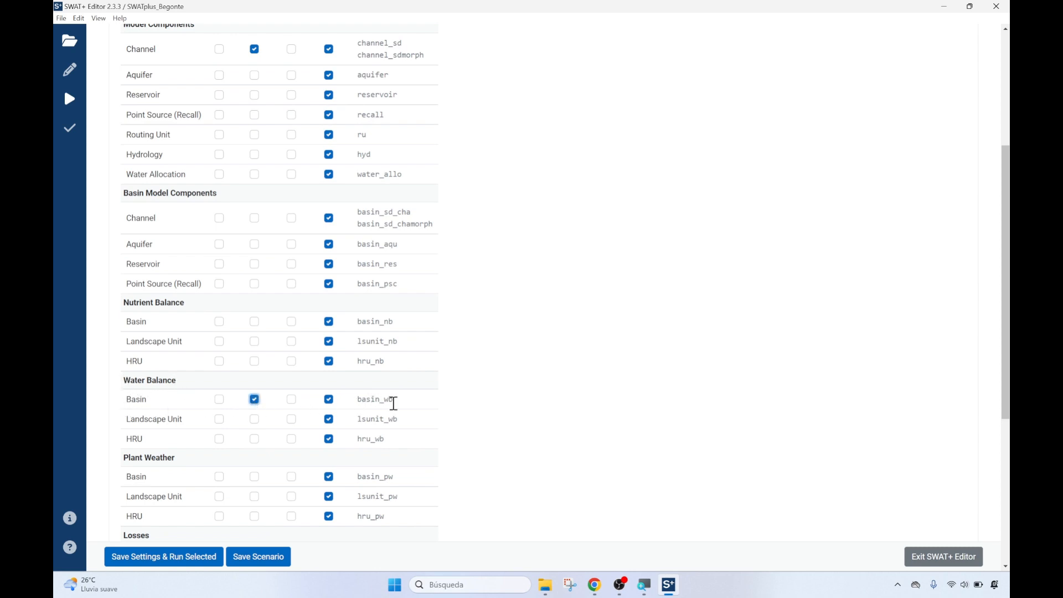
scroll(482, 381, "up", 1)
scroll(482, 381, "up", 1)
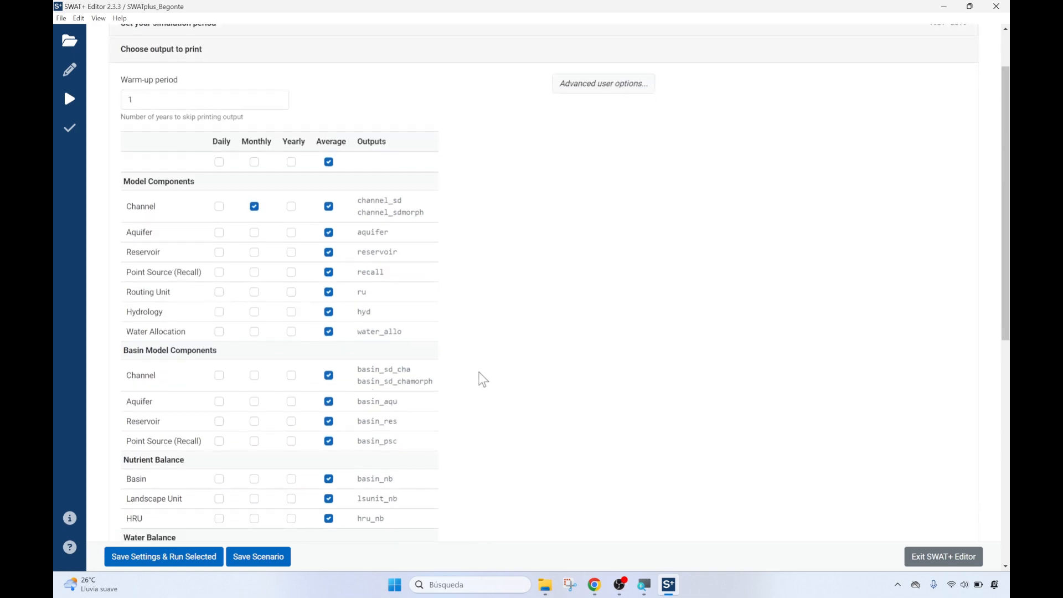
Save the settings and run the selected tasks: write input files, run SWAT+ rev. 60.5.7, and analyze output for visualization
scroll(307, 169, "down", 1)
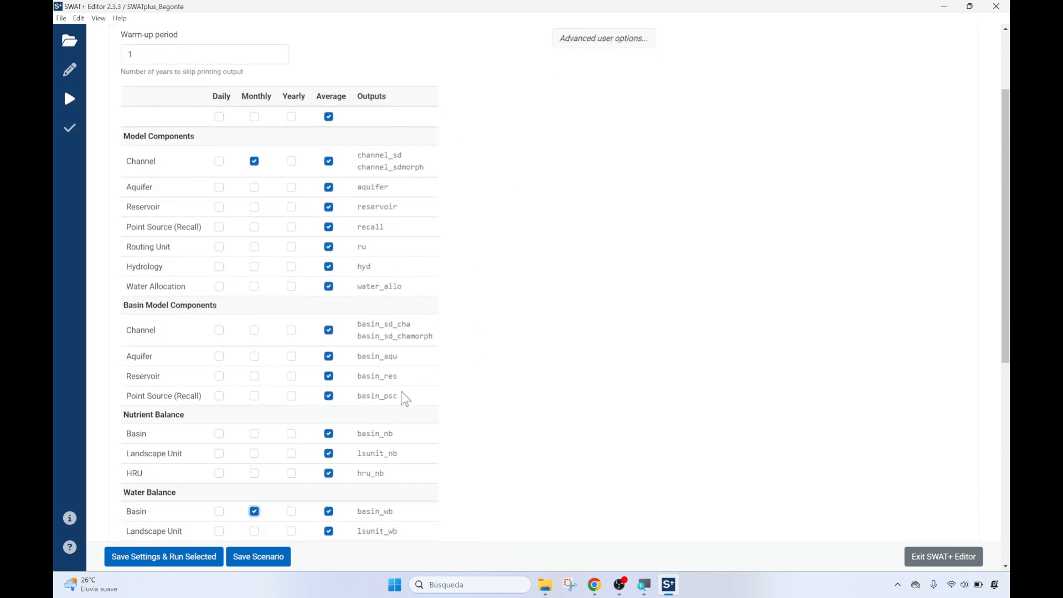
scroll(401, 392, "down", 5)
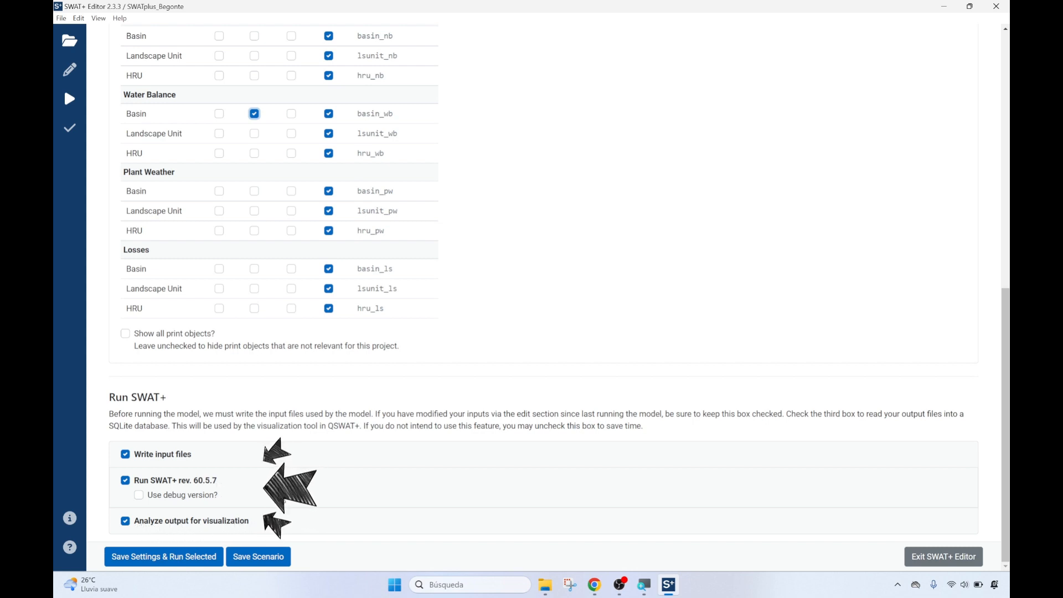
left_click(112, 560)
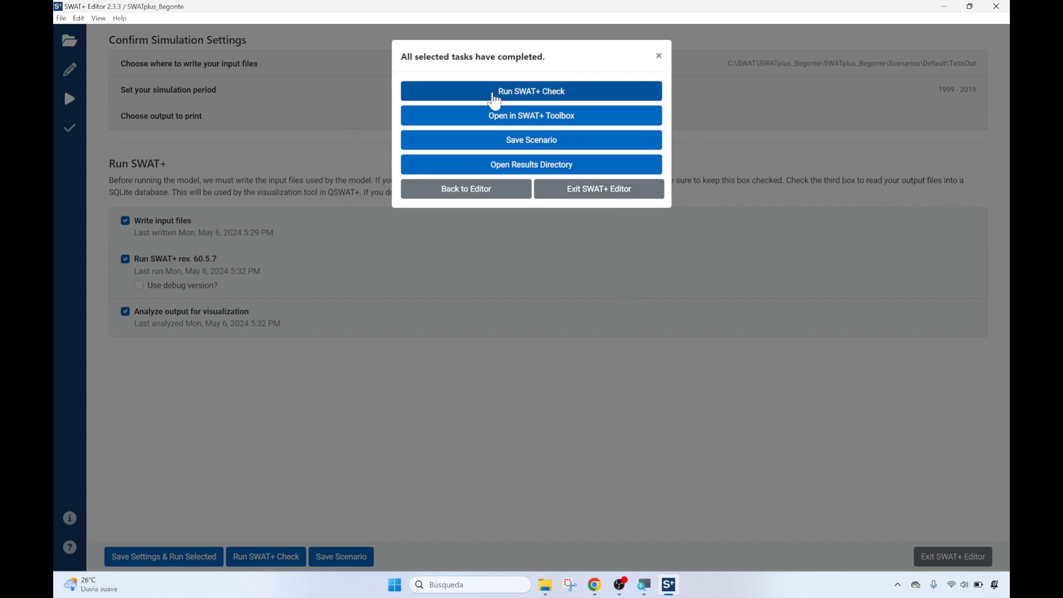
Save the completed model run as a scenario named Scenario_Default
left_click(576, 140)
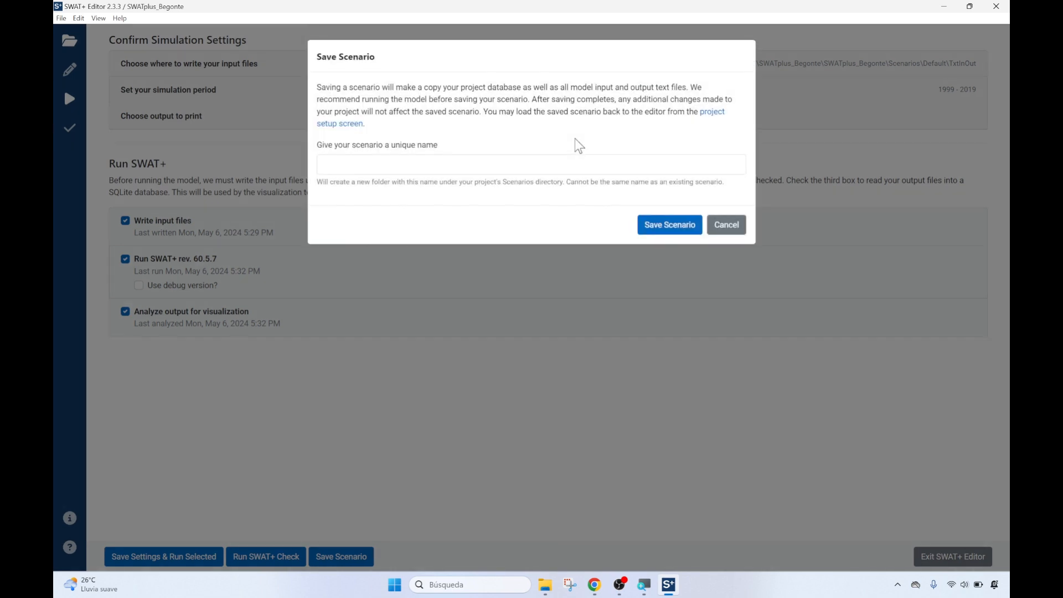
left_click(541, 159)
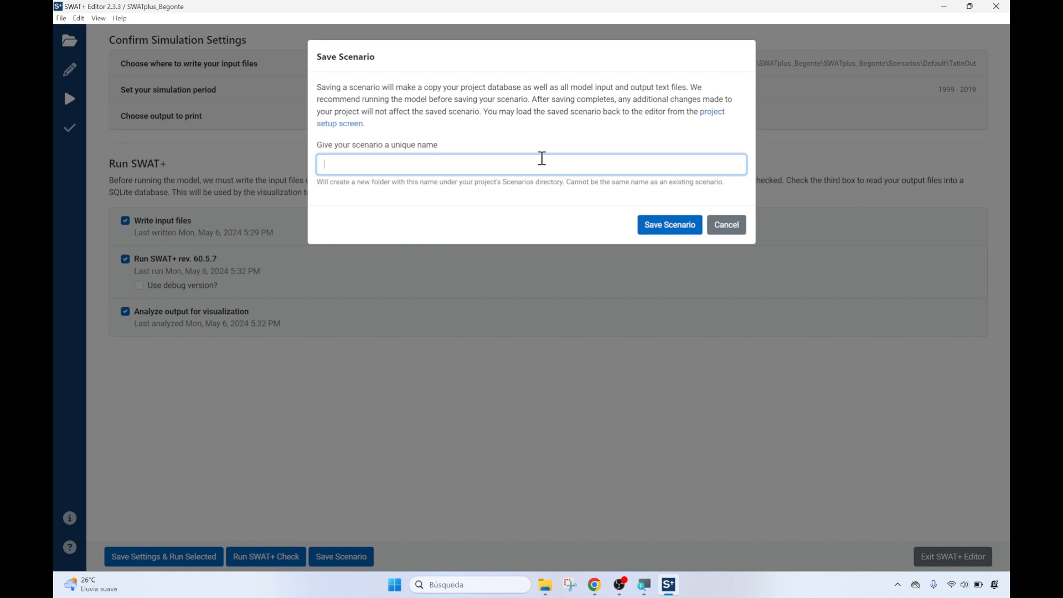
type("Scenario_Default")
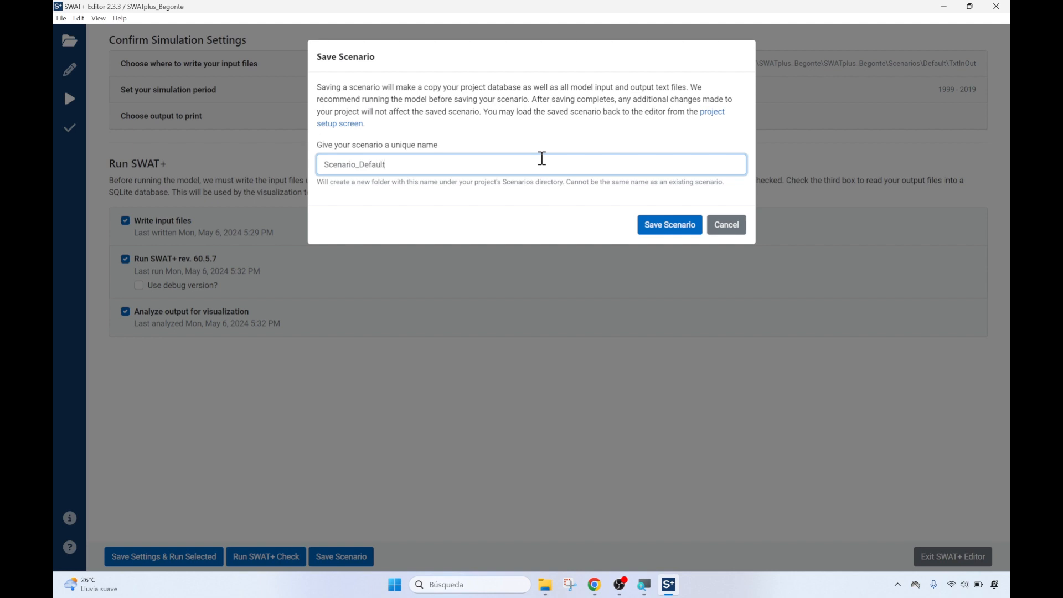
left_click(671, 227)
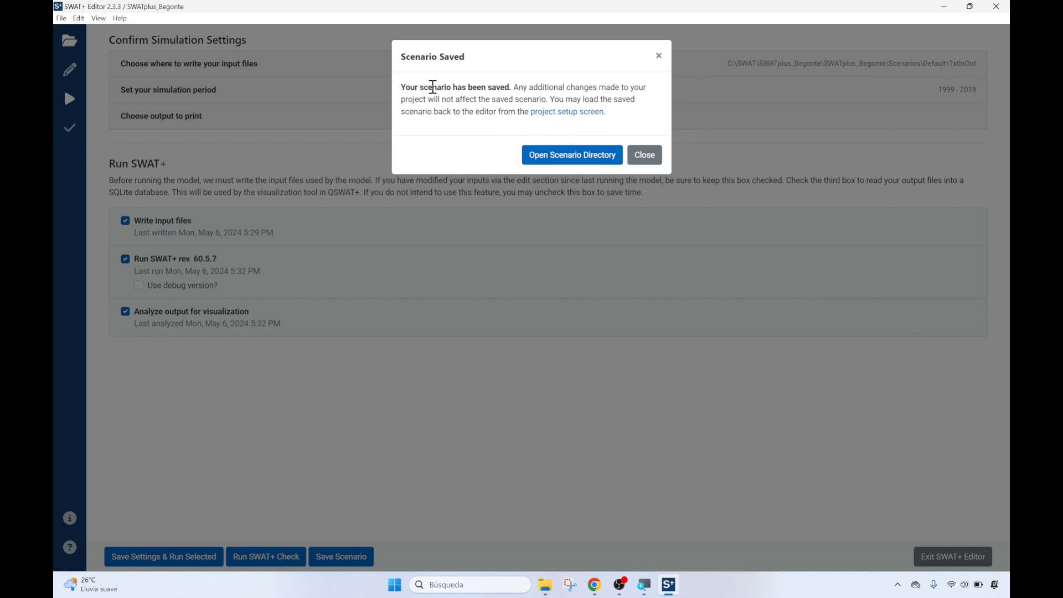
Open the saved scenario's directory and examine the model input and output files in its TxtInOut folder
left_click(551, 158)
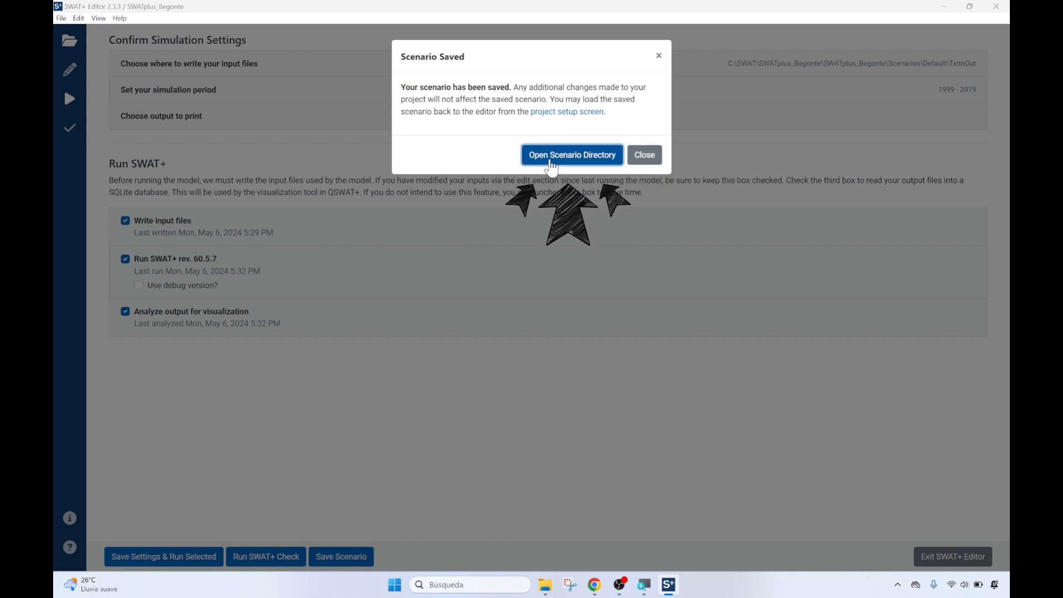
left_click_drag(547, 168, 520, 118)
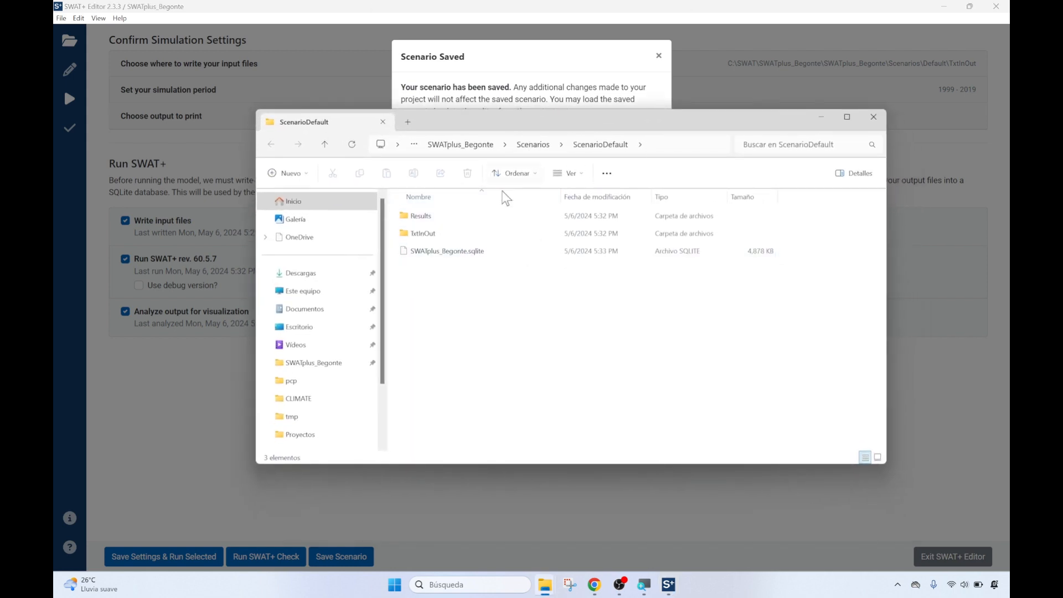
double_click(454, 229)
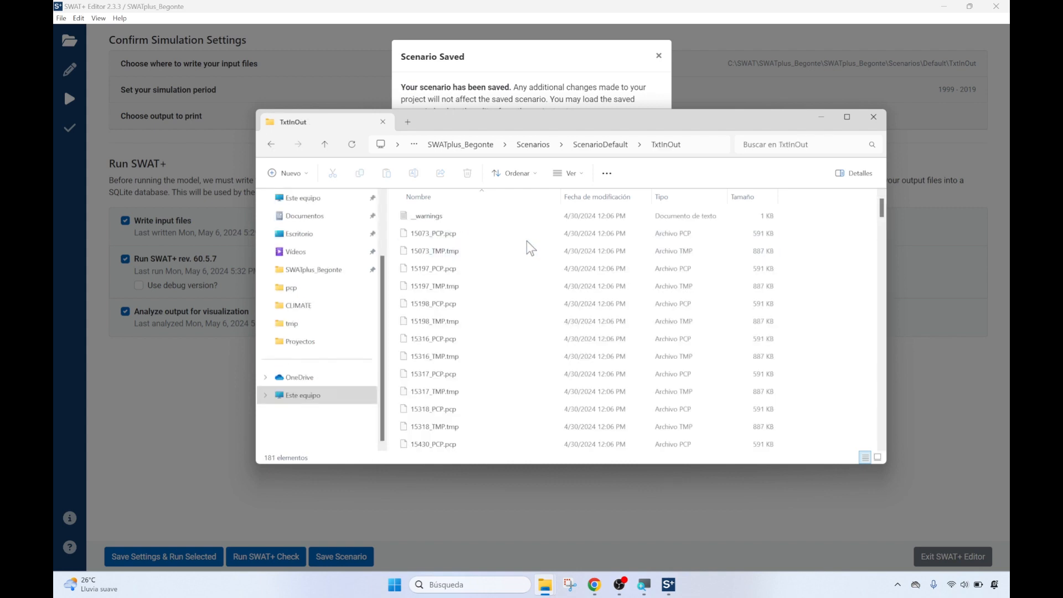
scroll(542, 235, "down", 20)
scroll(622, 236, "down", 20)
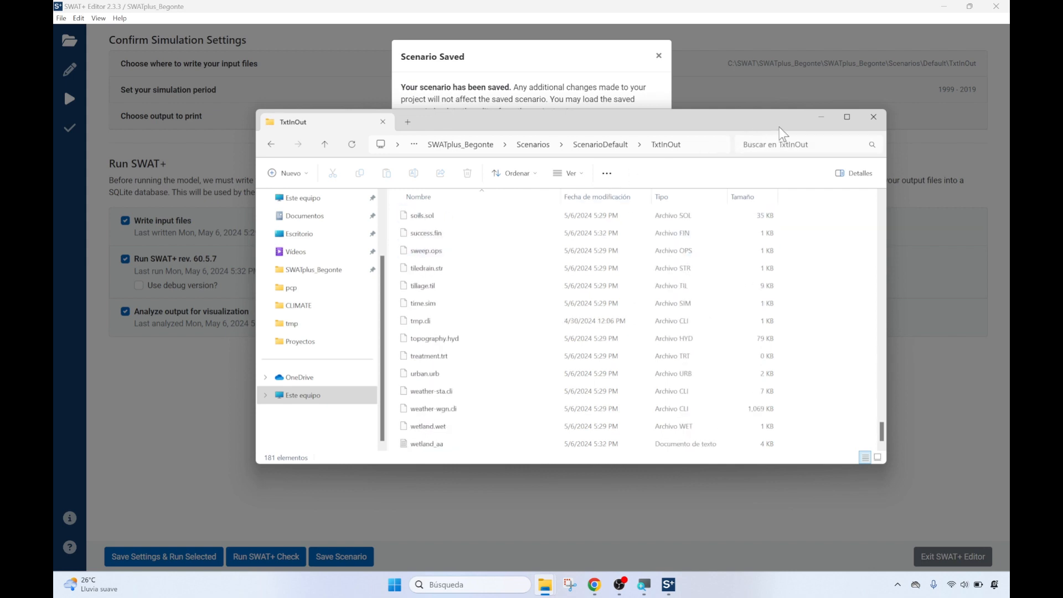
Minimize the scenario folder window, dismiss the Scenario Saved message and minimize the editor to show the desktop
left_click(821, 117)
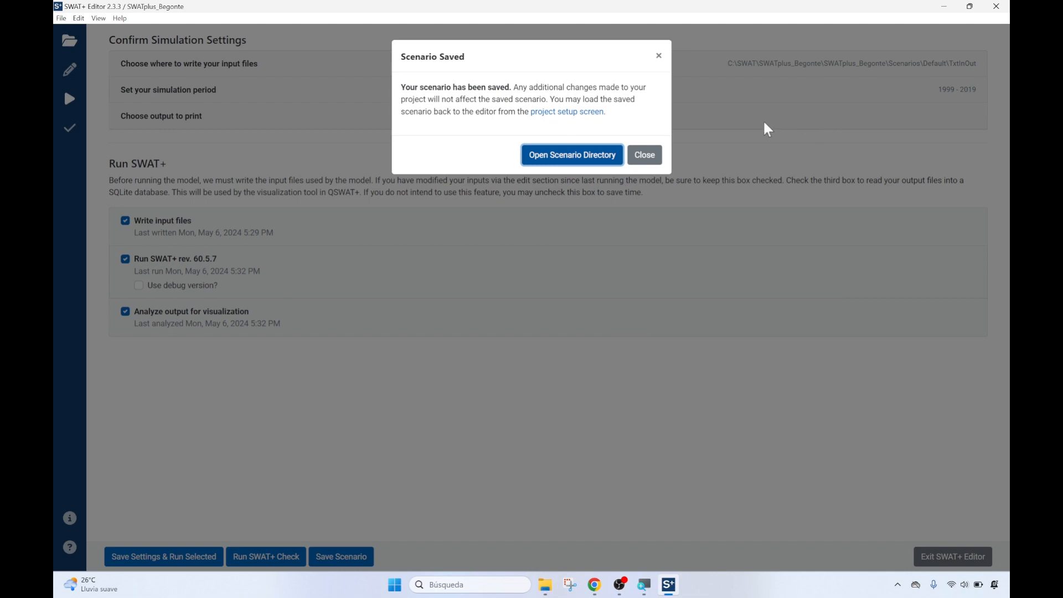
left_click(660, 58)
left_click(941, 6)
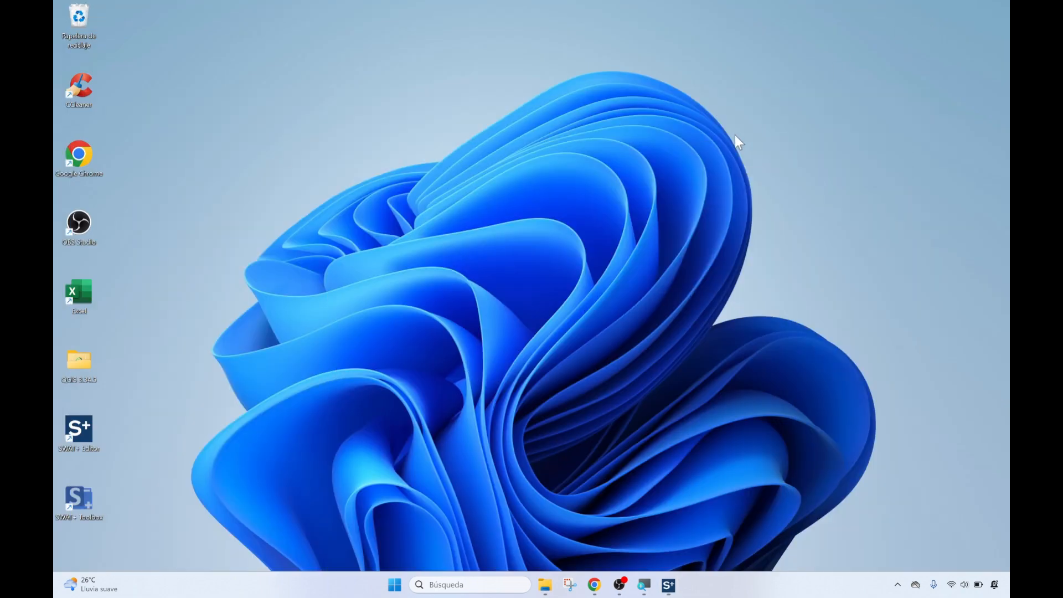